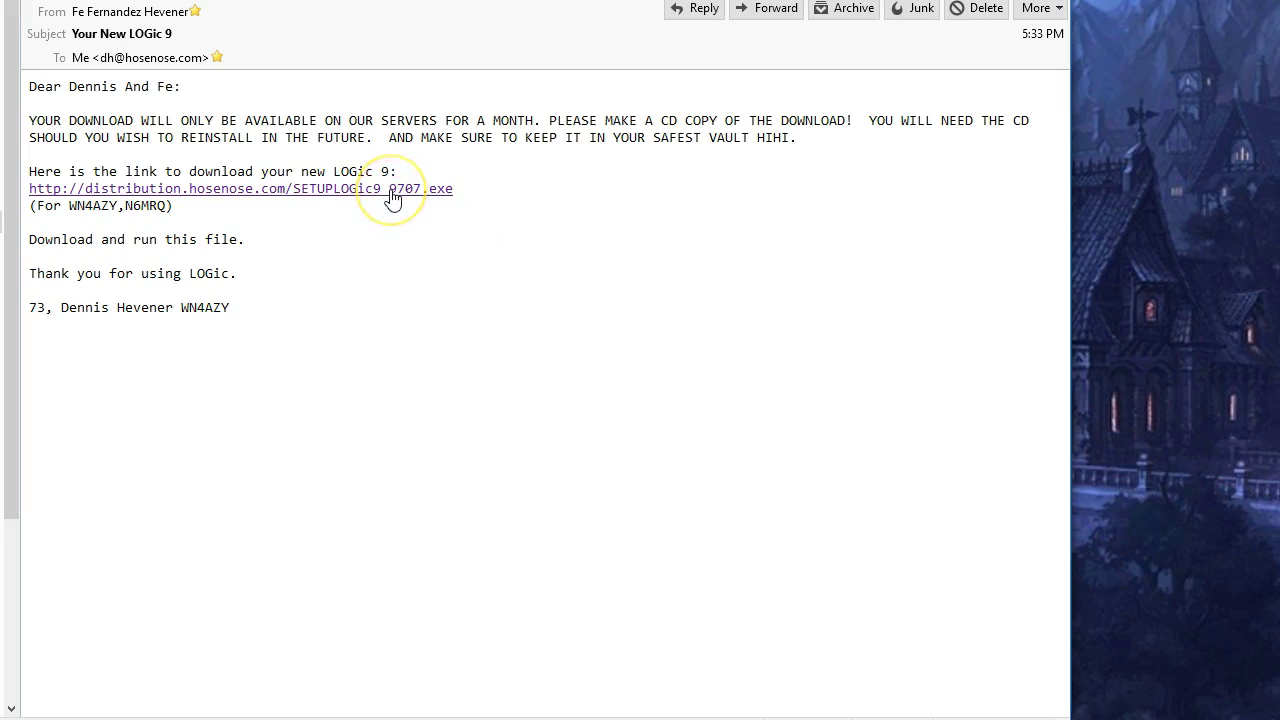
# - Save SETUPLOGic9_9707.exe from the email's LOGic 9 download link in Firefox
pyautogui.click(391, 190)
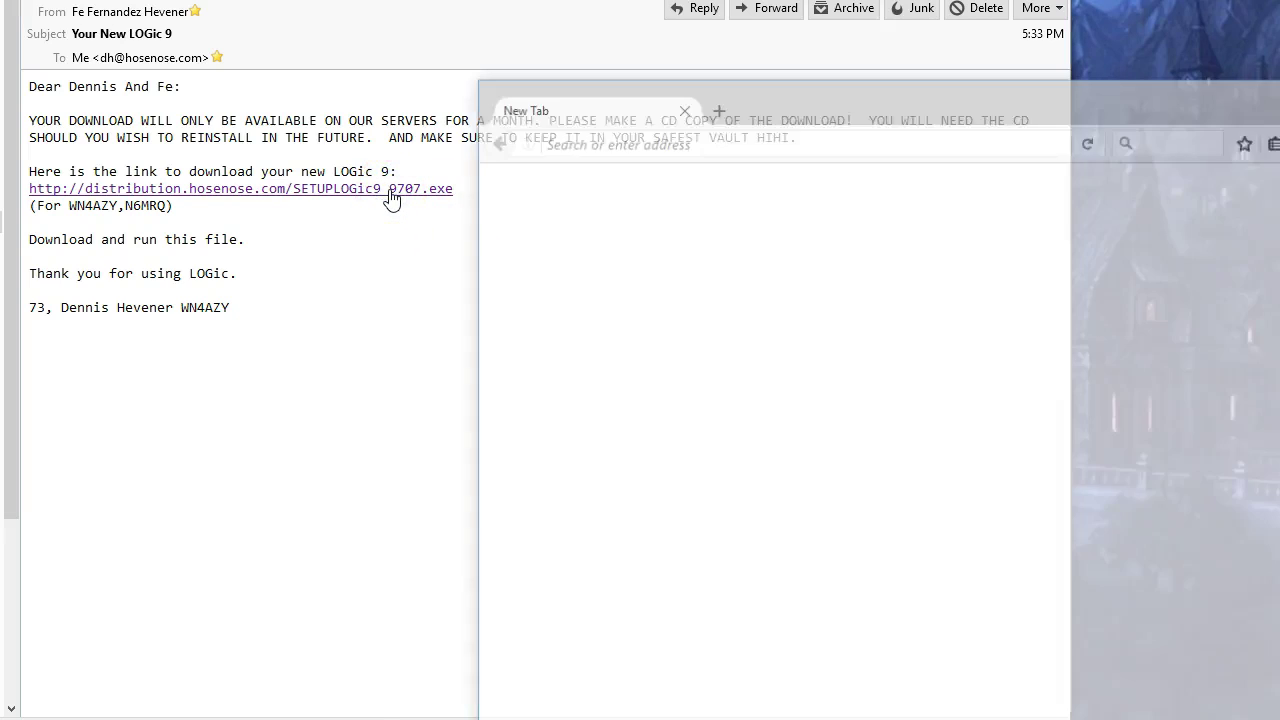
pyautogui.moveTo(805, 103); pyautogui.dragTo(546, 54)
pyautogui.moveTo(1156, 316); pyautogui.dragTo(740, 294)
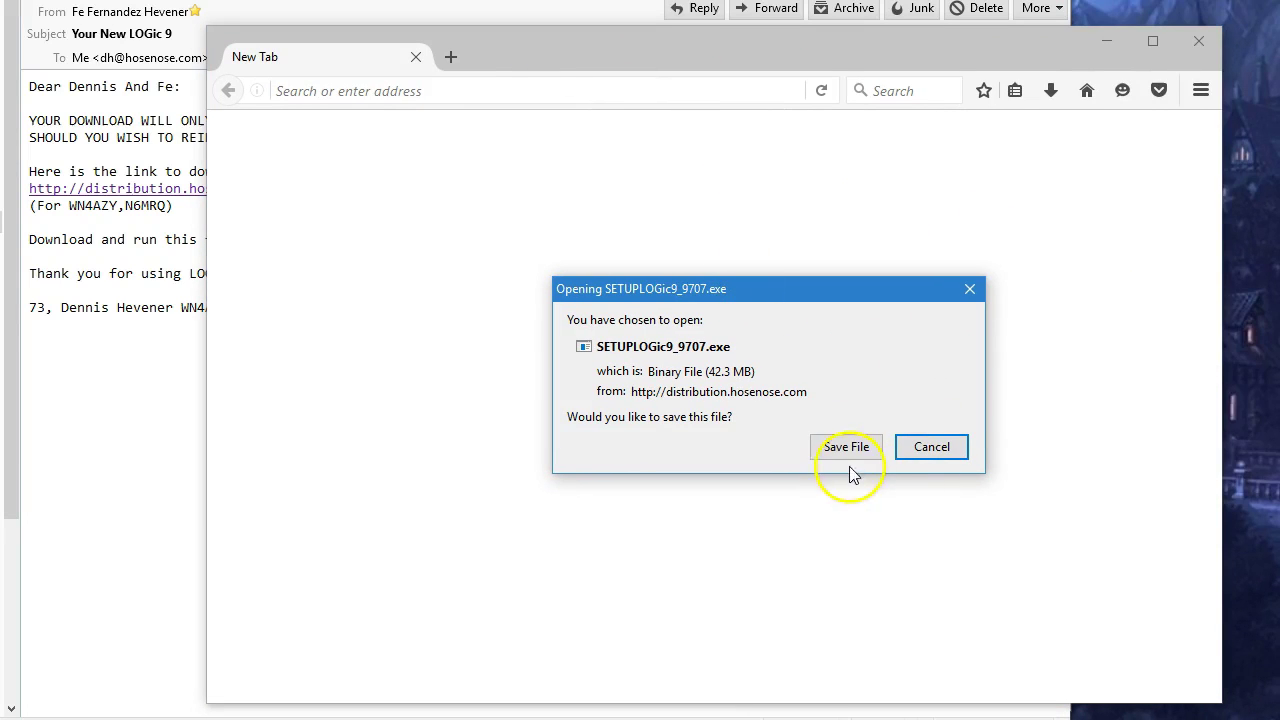
pyautogui.click(840, 446)
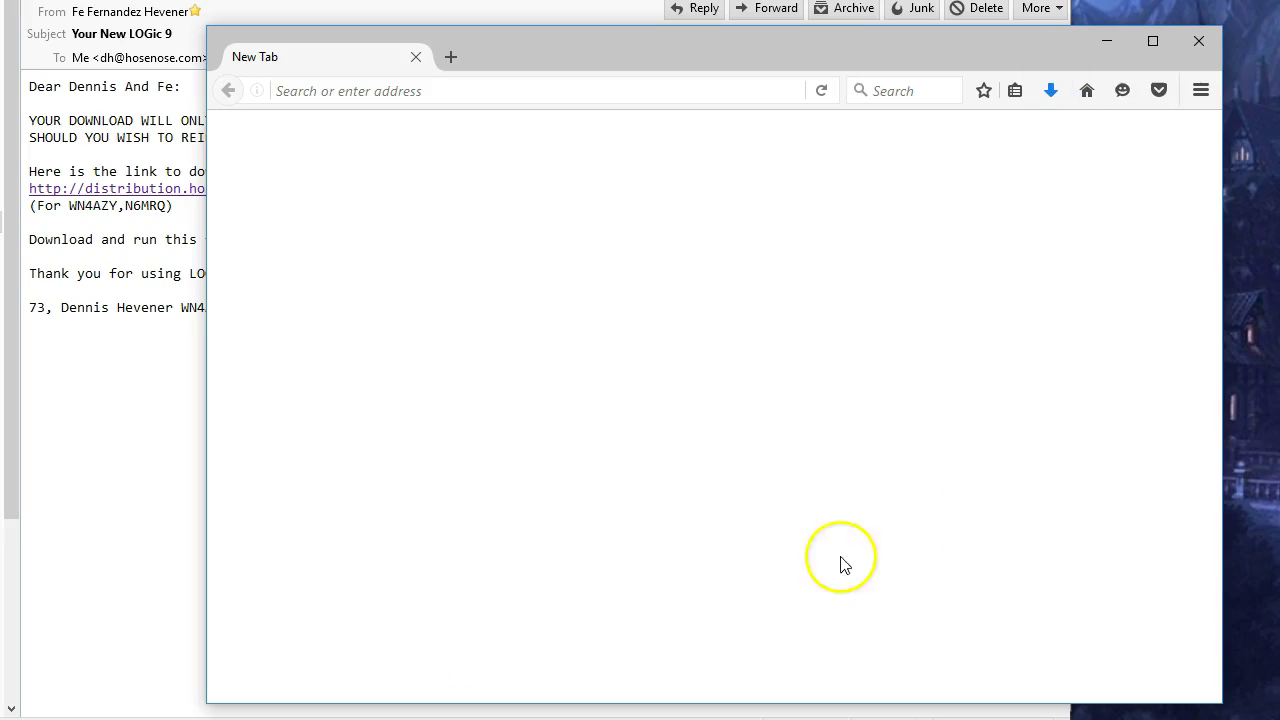
# - Run the downloaded setup past the SmartScreen warning, then quit the wizard without installing
pyautogui.click(1053, 90)
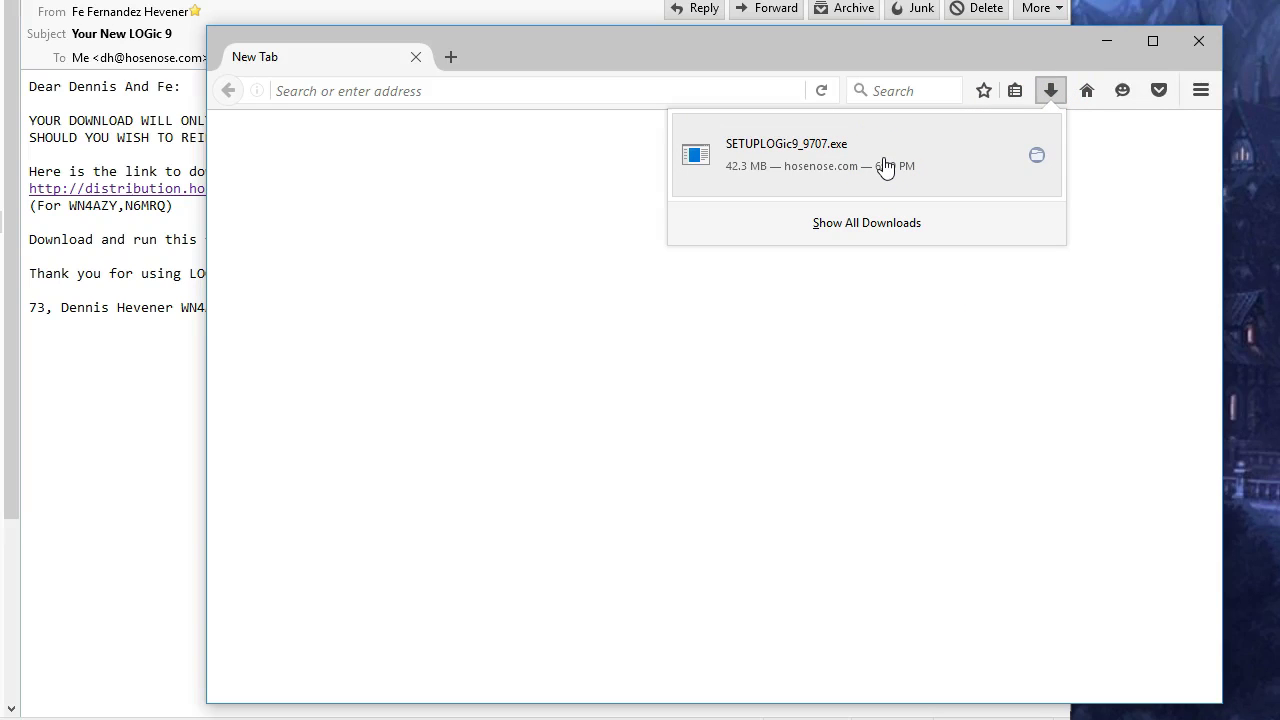
pyautogui.click(885, 167)
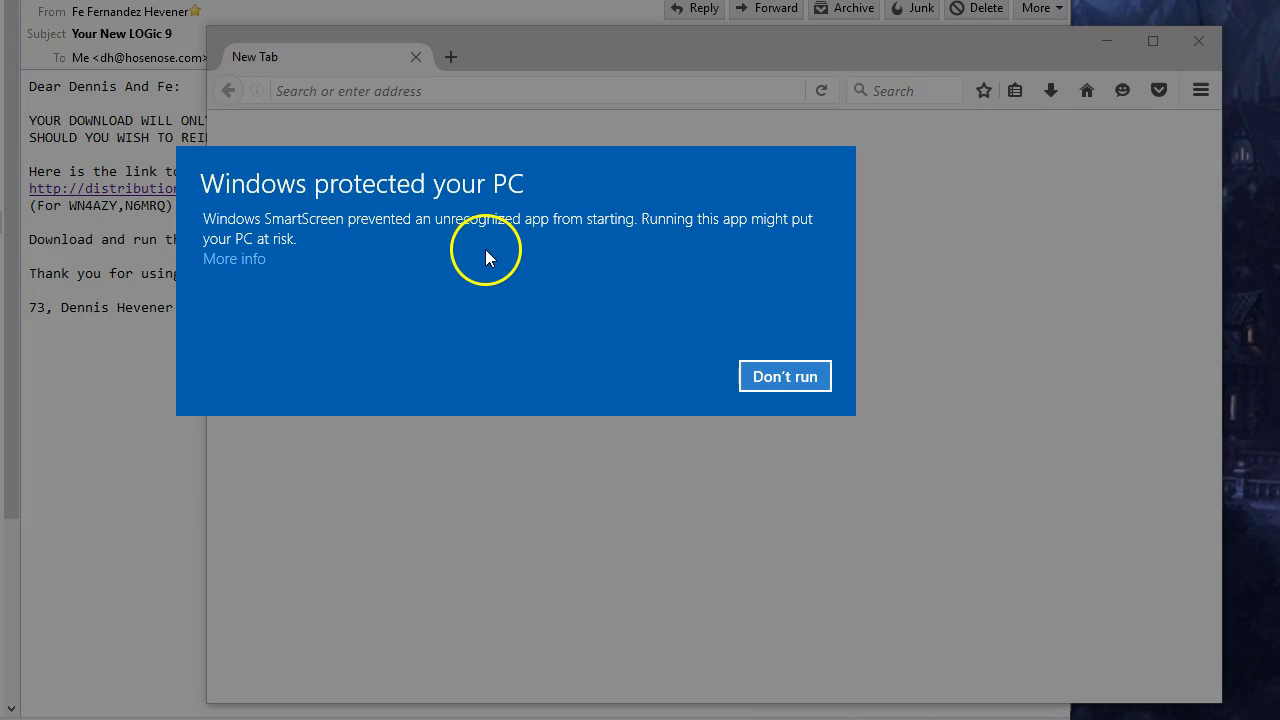
pyautogui.click(234, 259)
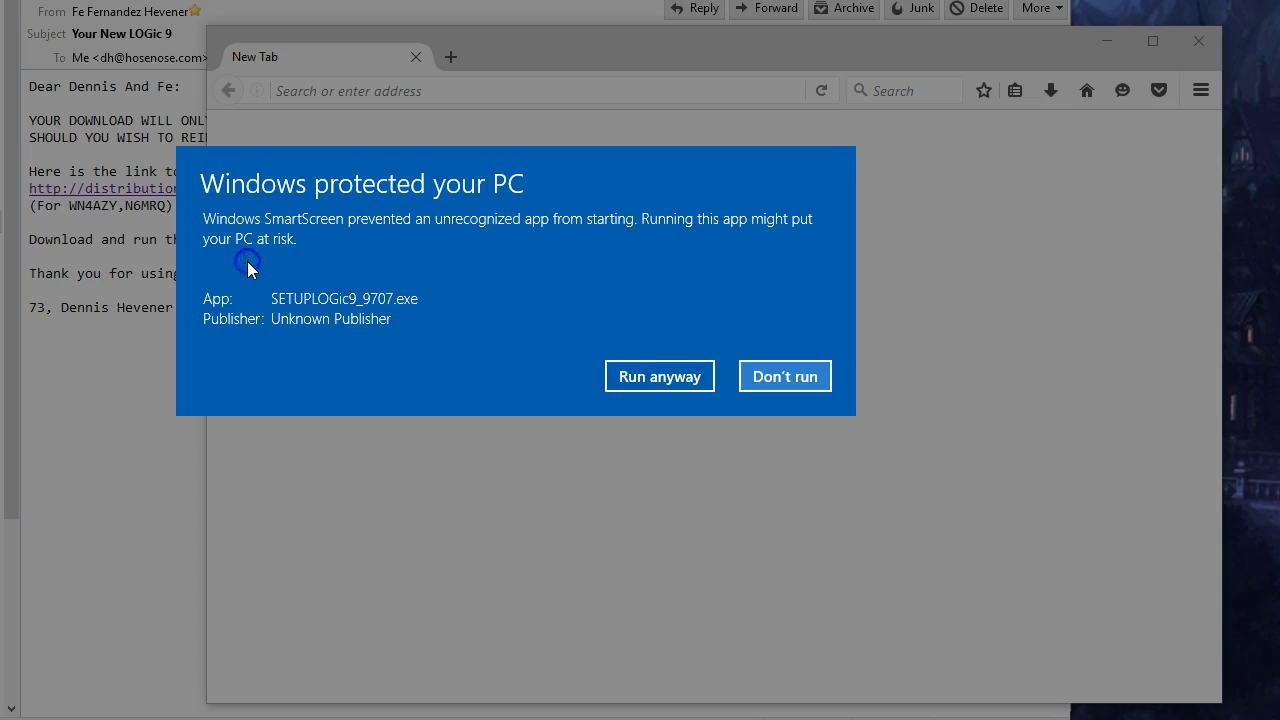
pyautogui.click(653, 372)
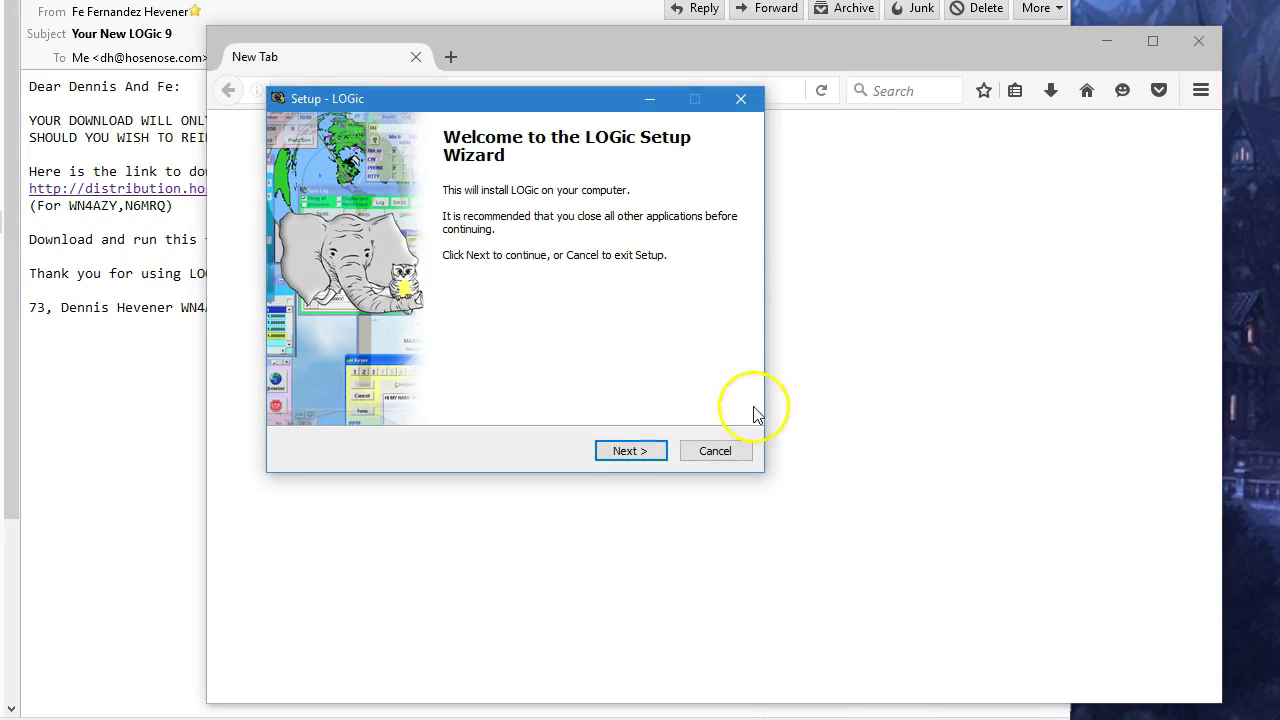
pyautogui.click(718, 450)
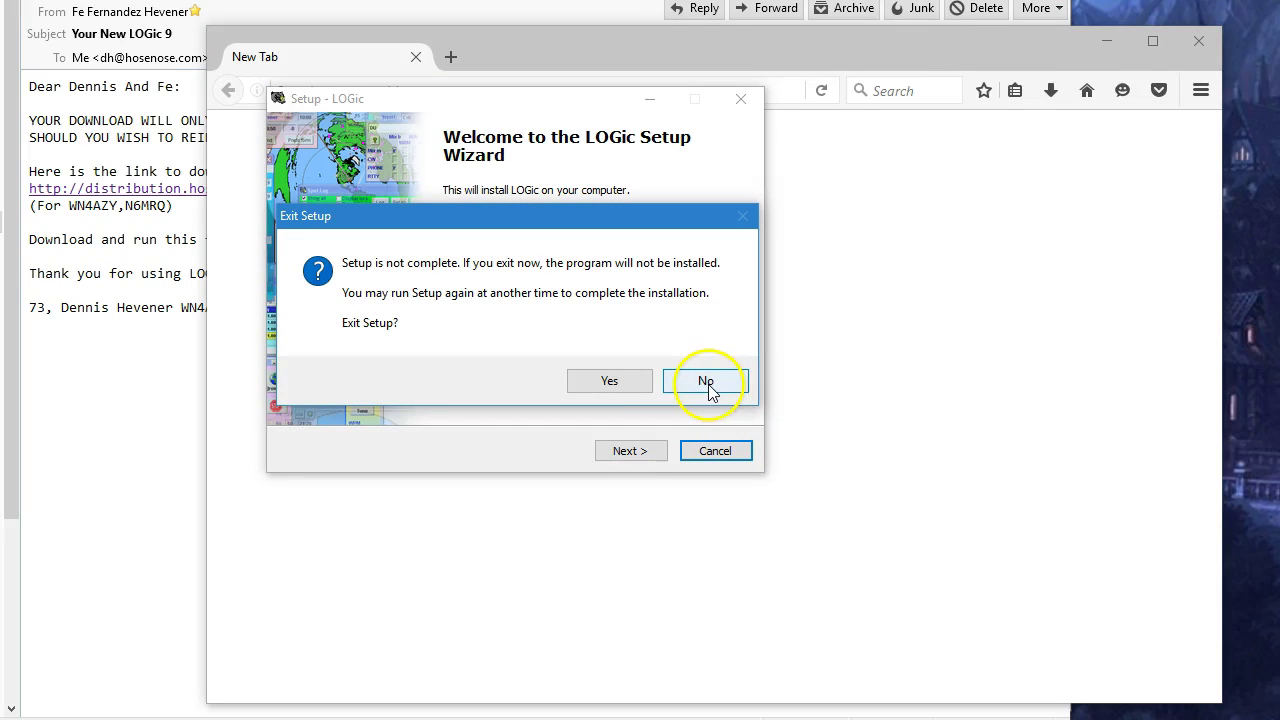
pyautogui.click(640, 381)
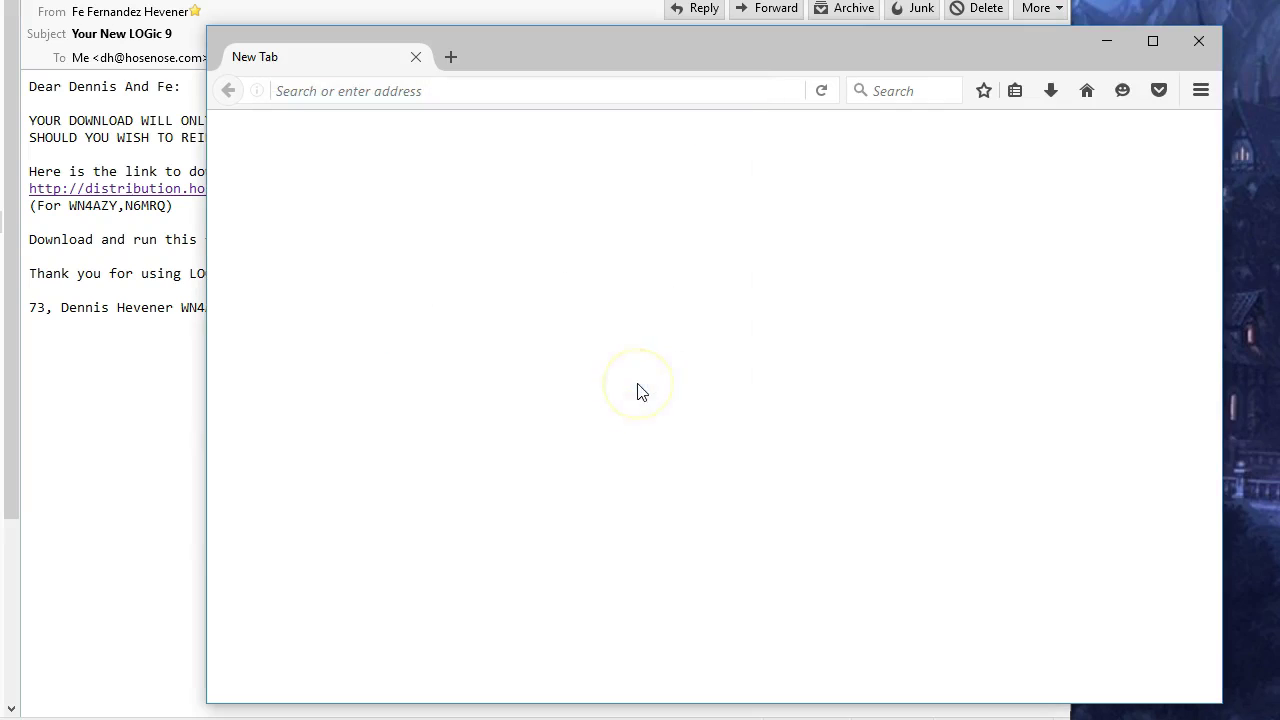
pyautogui.click(1049, 90)
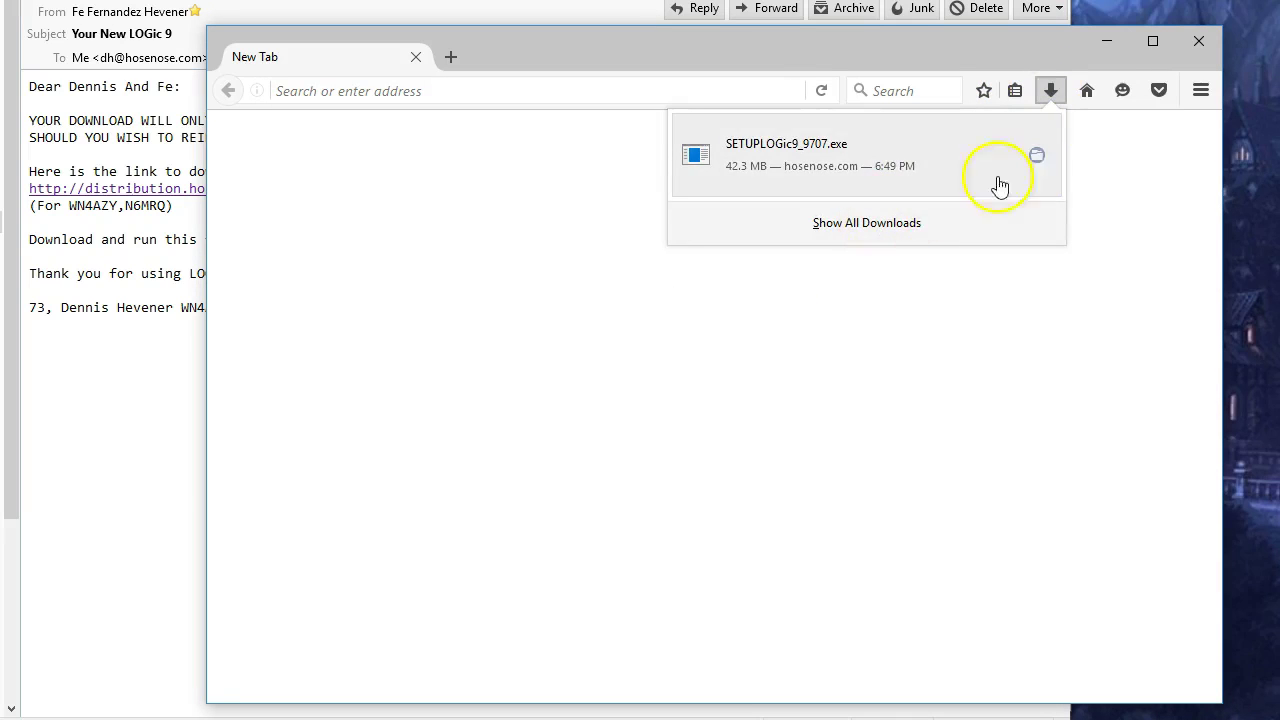
pyautogui.click(1038, 158)
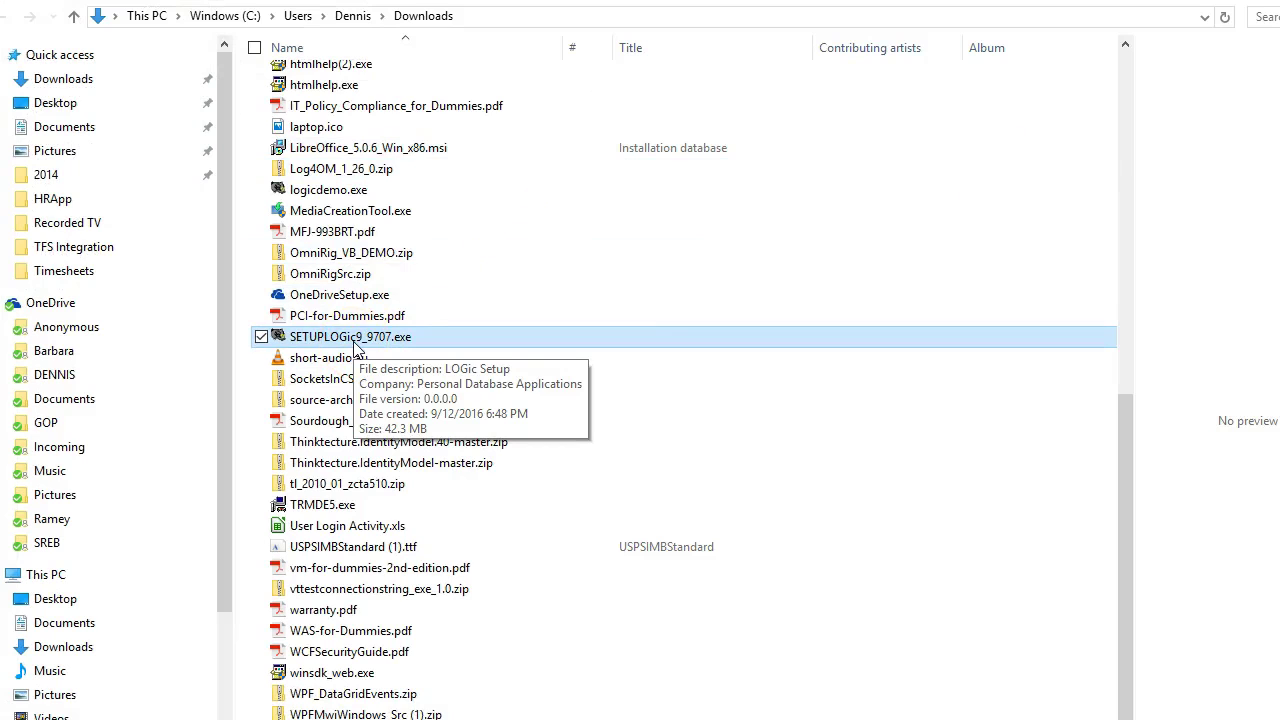
pyautogui.rightClick(354, 345)
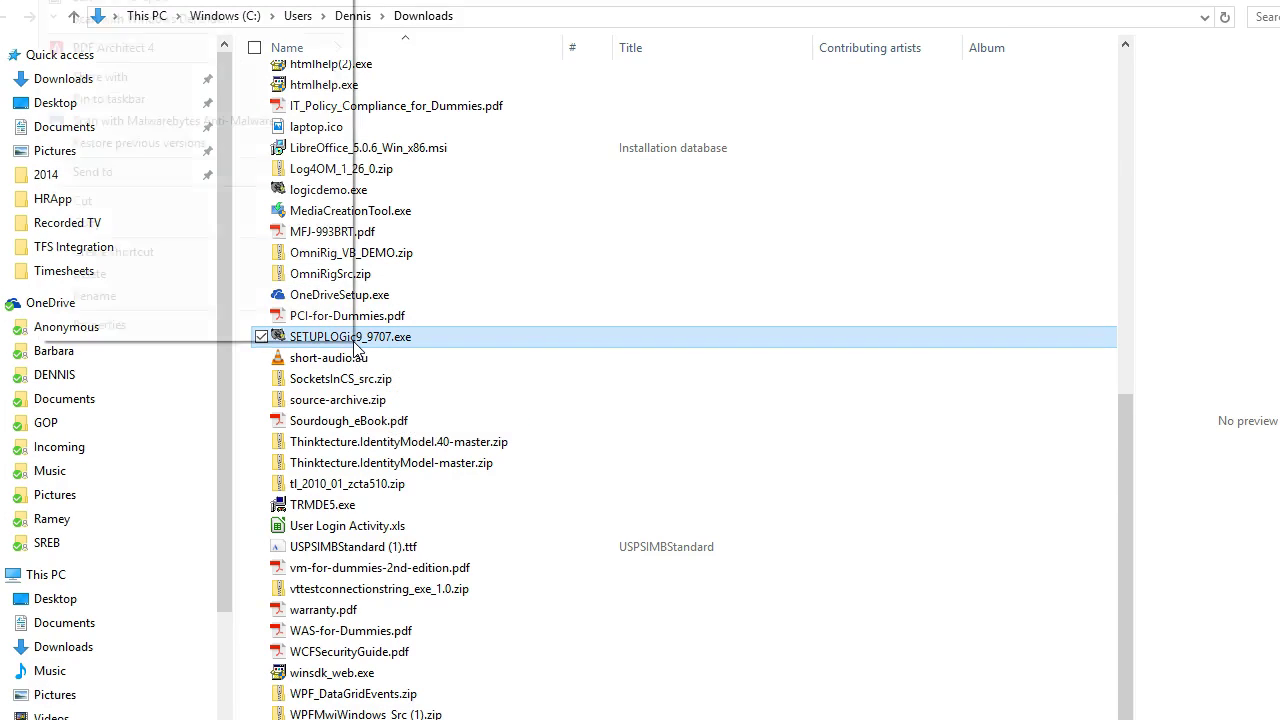
pyautogui.moveTo(486, 180)
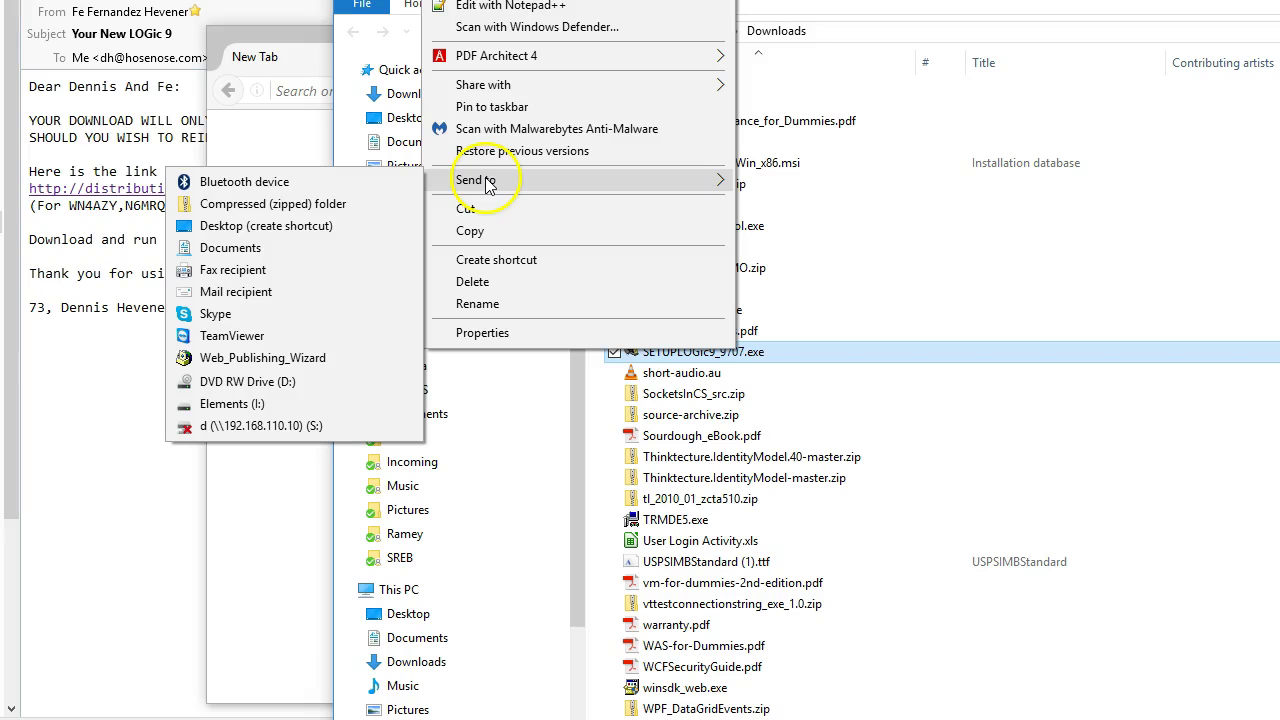
pyautogui.click(250, 381)
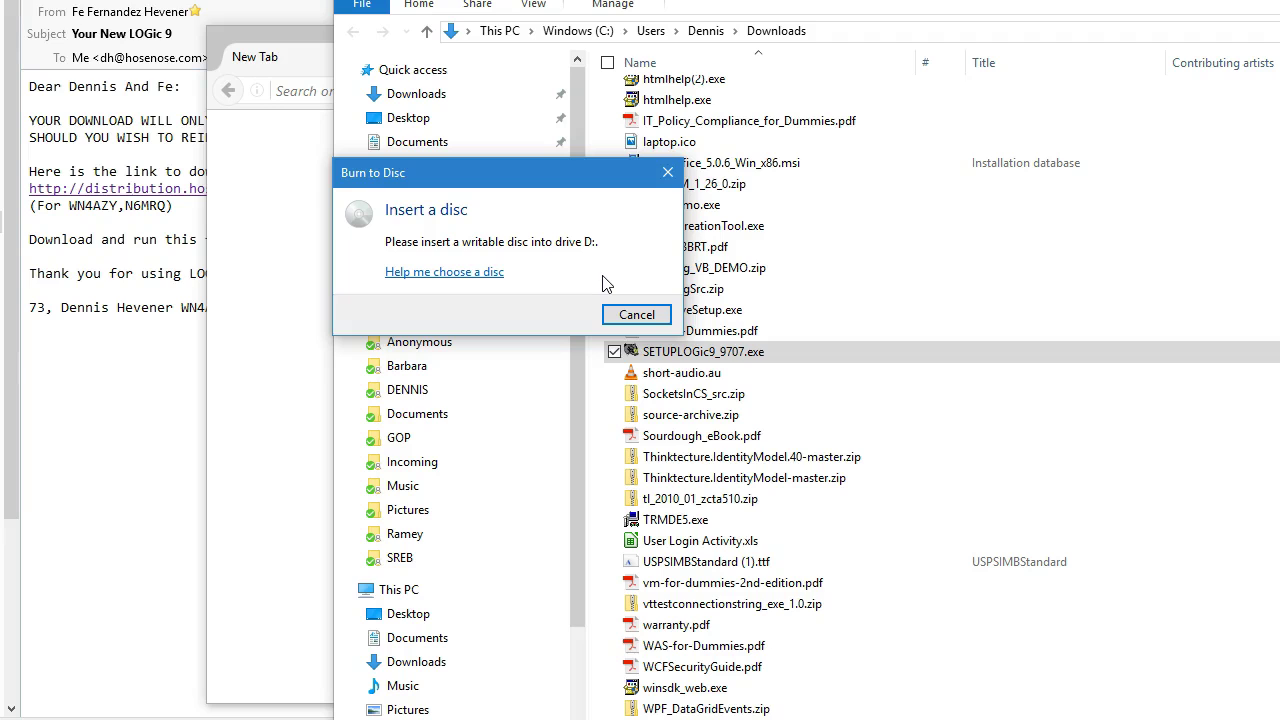
pyautogui.click(637, 316)
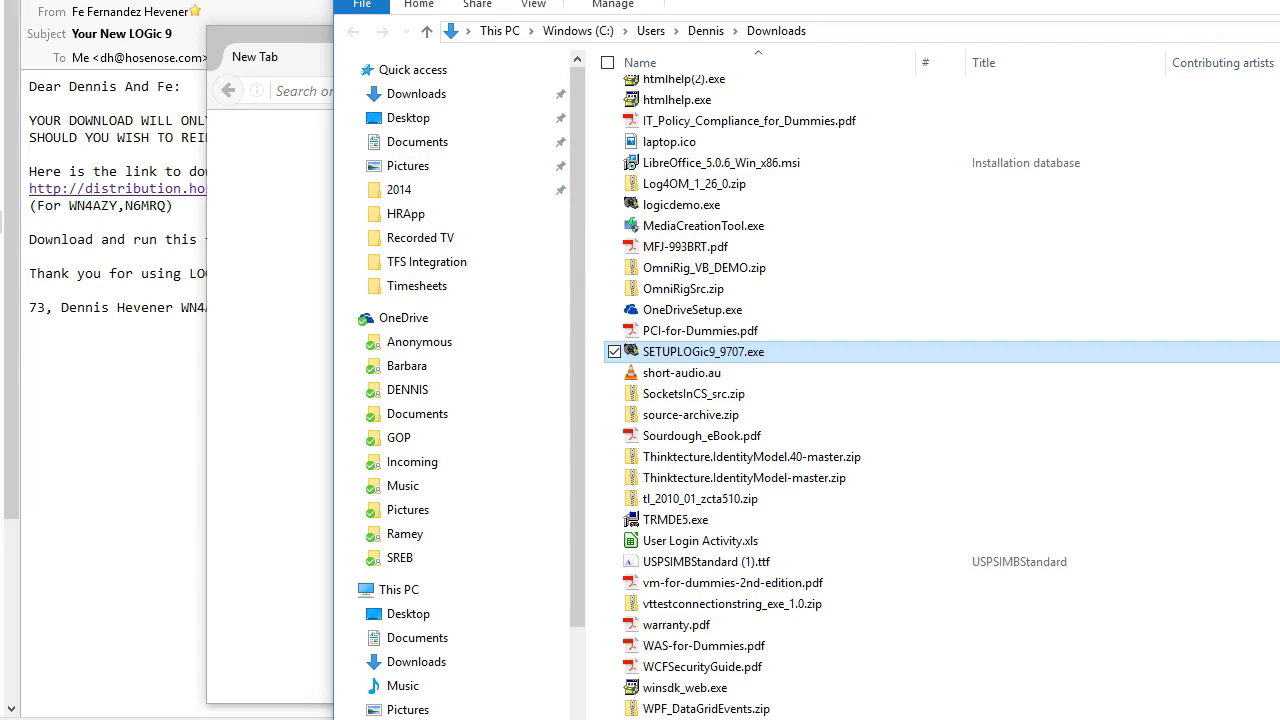
pyautogui.moveTo(1279, 0); pyautogui.dragTo(1063, 63)
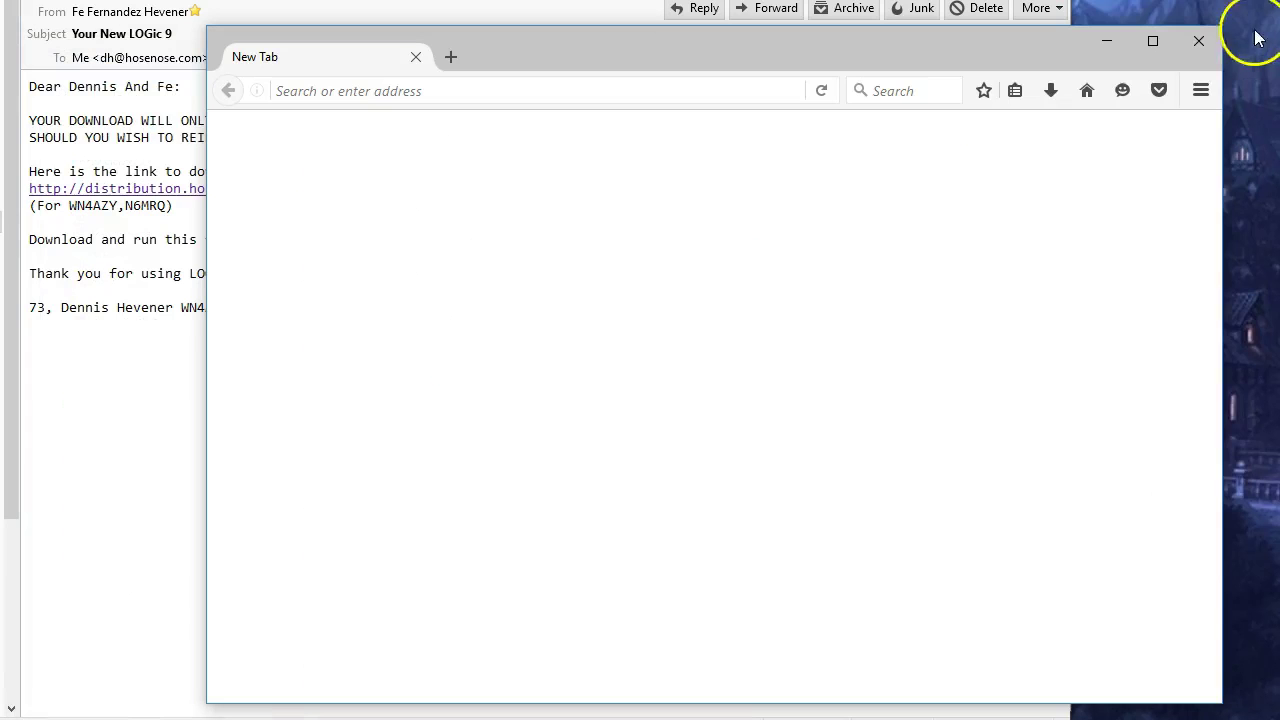
# - Close Firefox and load the copied LOGic 9 download link in Edge
pyautogui.click(1204, 38)
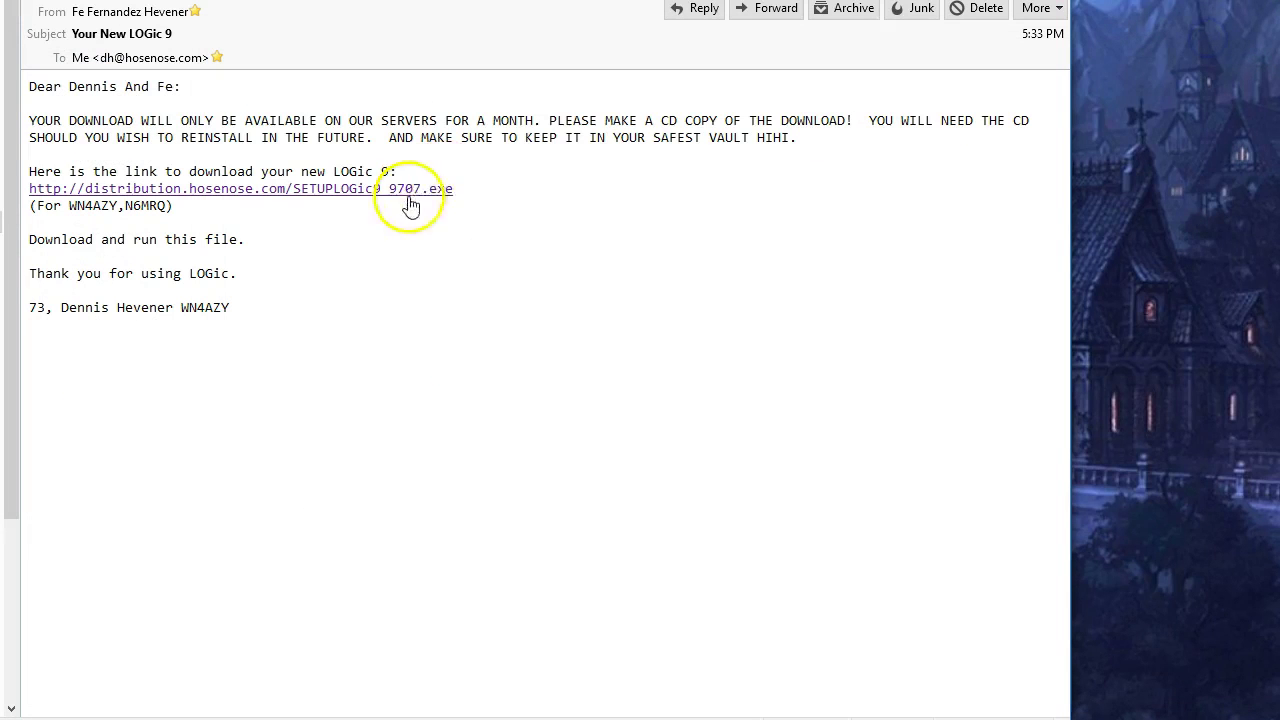
pyautogui.moveTo(456, 190); pyautogui.dragTo(20, 190)
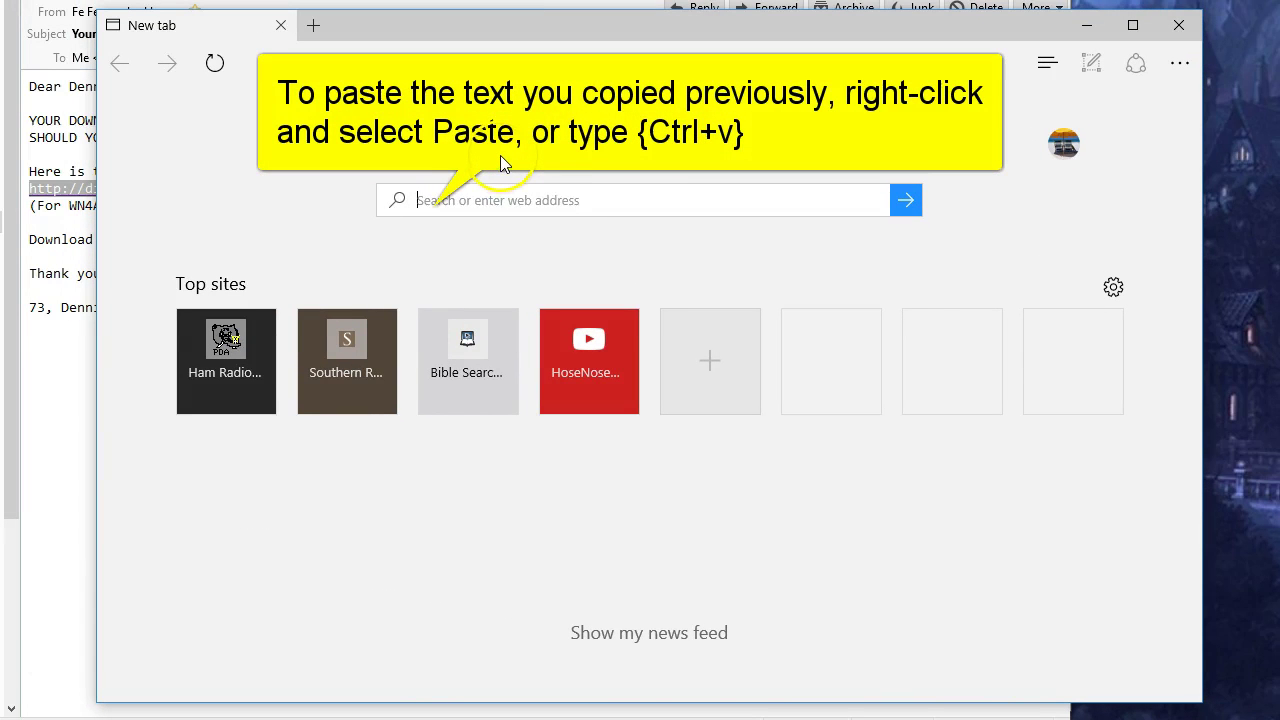
pyautogui.write('http://distribution.hosenose.com/SETUPLOGic9_9707.exe')
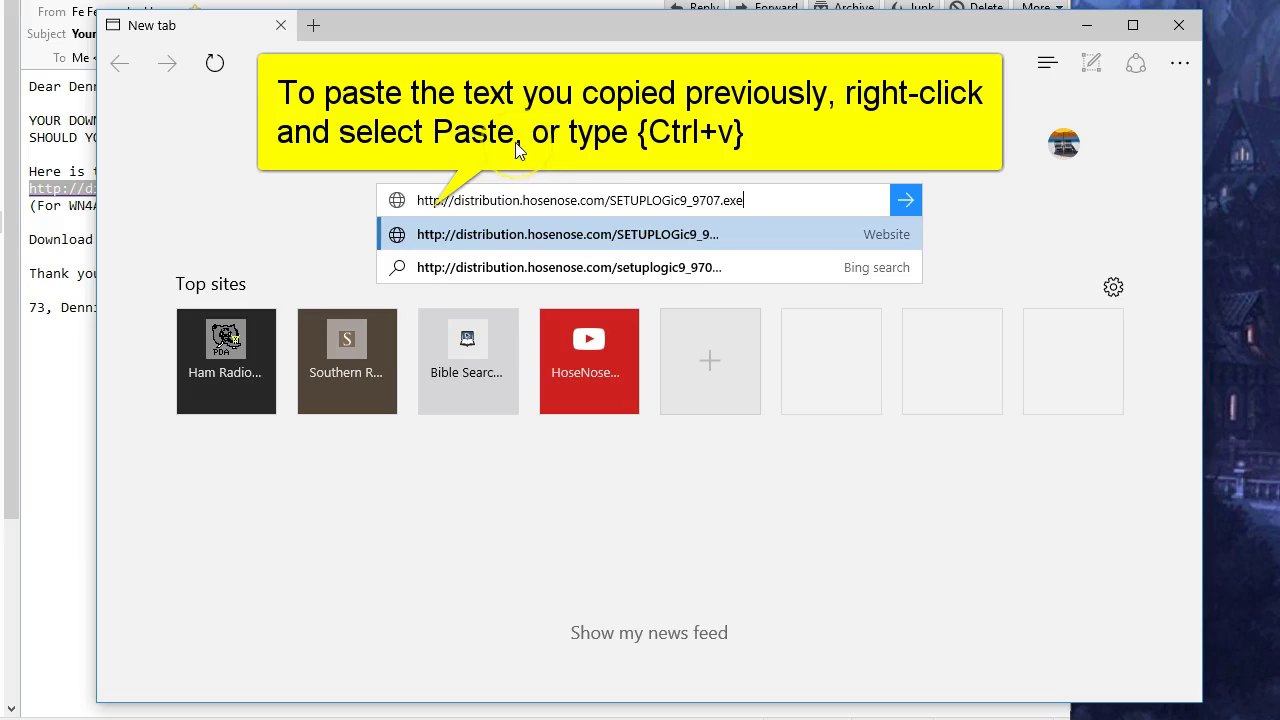
pyautogui.press('Return')
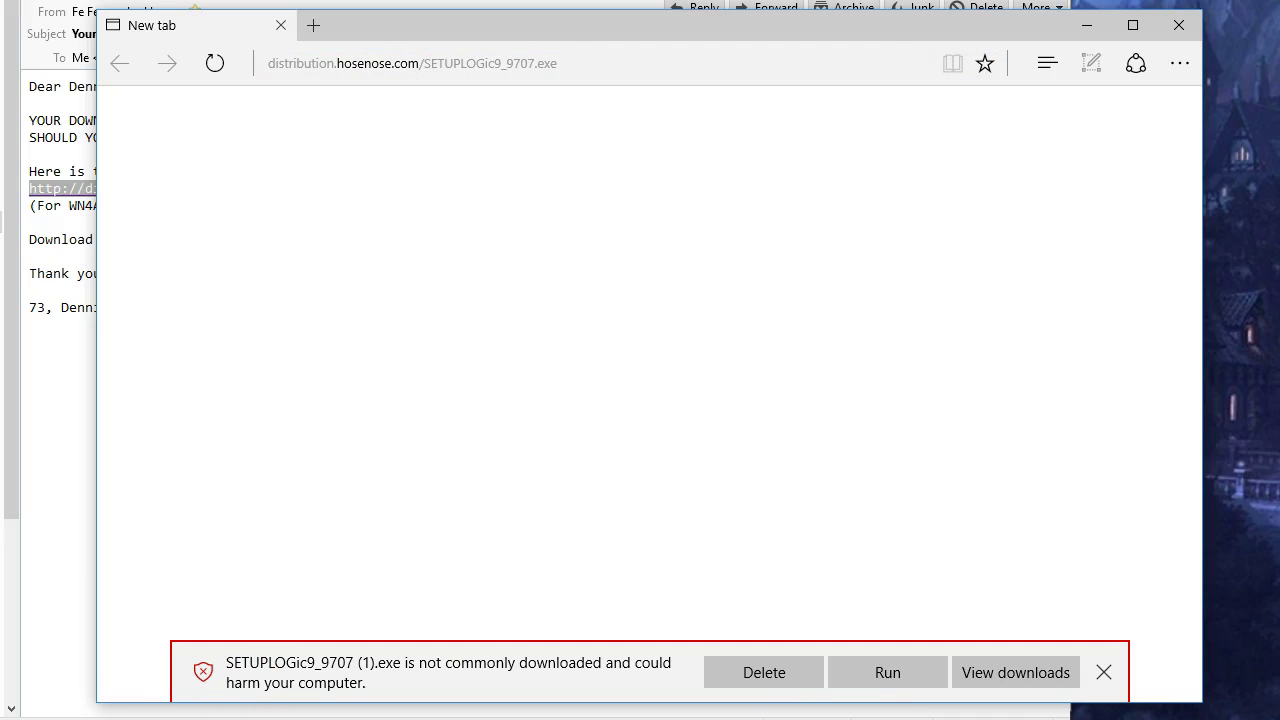
# - Decline to run the new setup at SmartScreen and open the Downloads folder
pyautogui.click(873, 684)
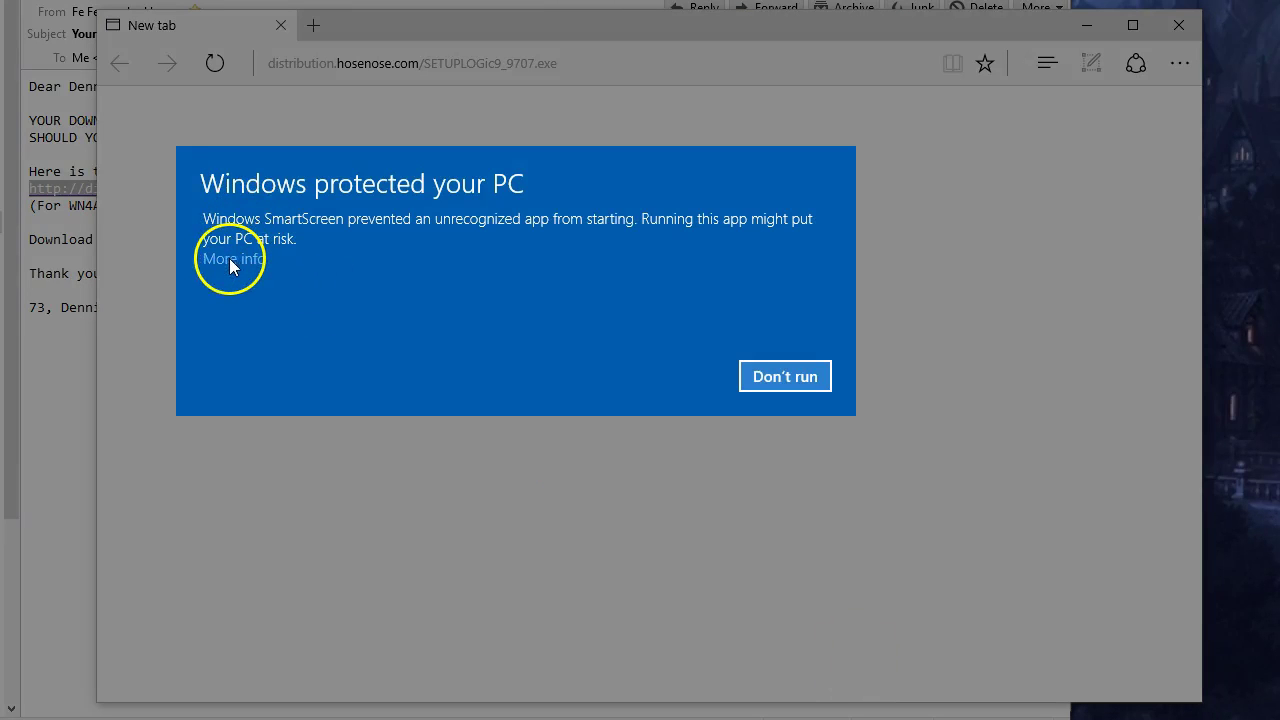
pyautogui.click(229, 258)
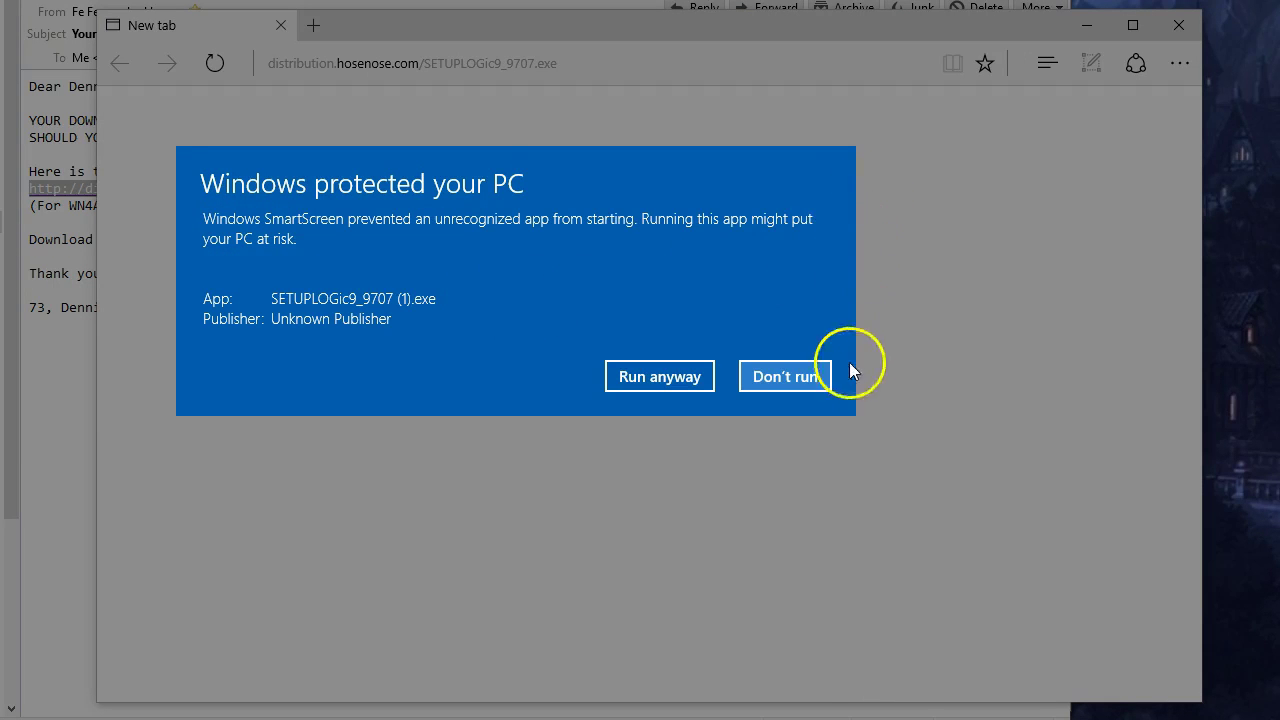
pyautogui.click(829, 384)
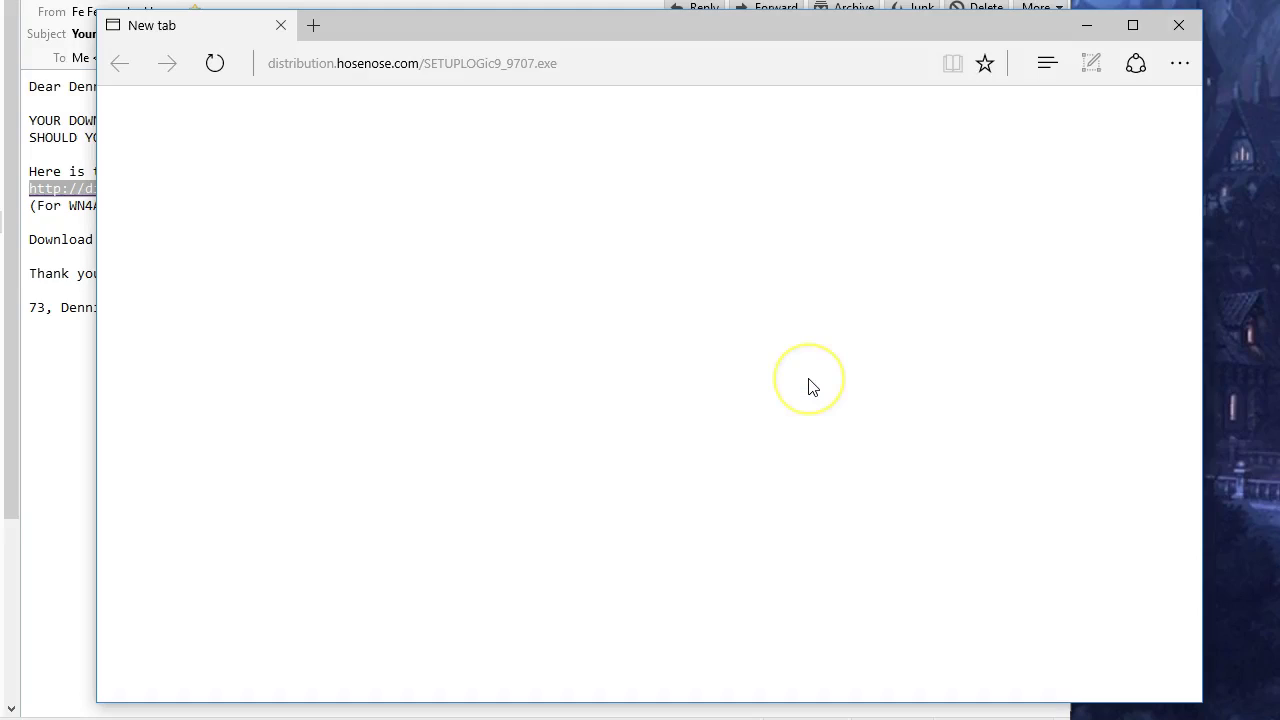
pyautogui.click(1064, 67)
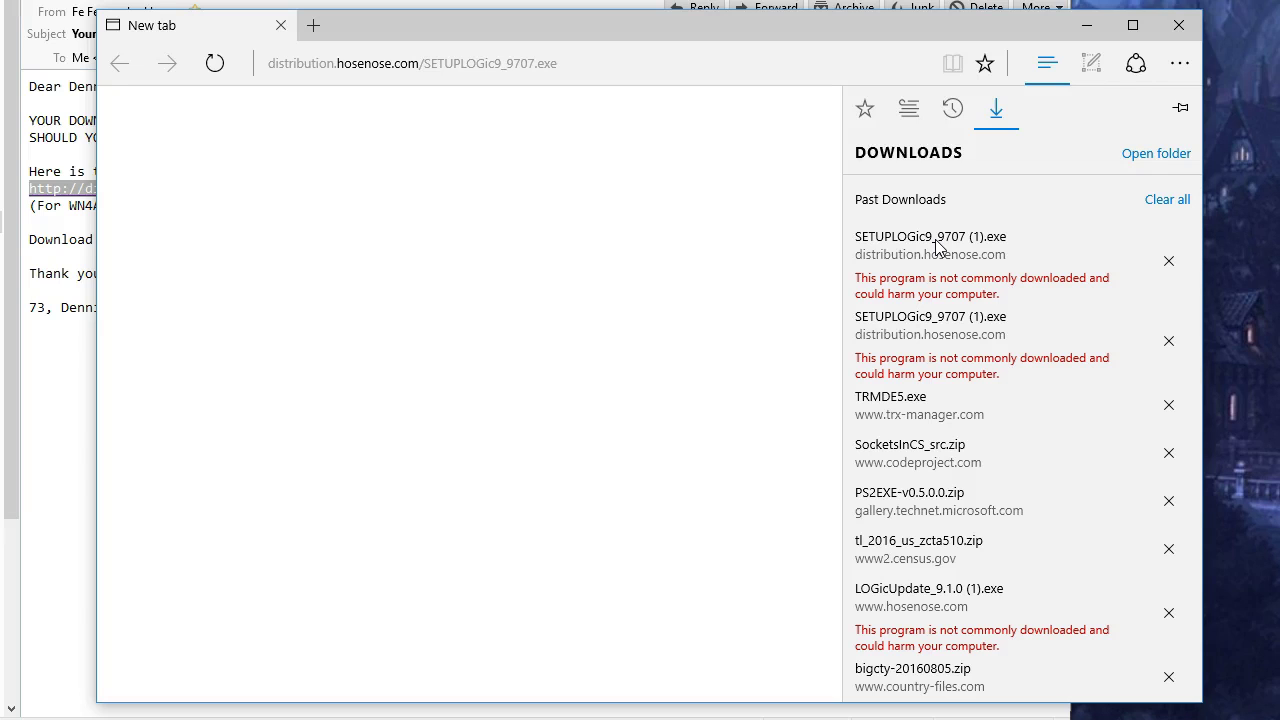
pyautogui.click(1140, 157)
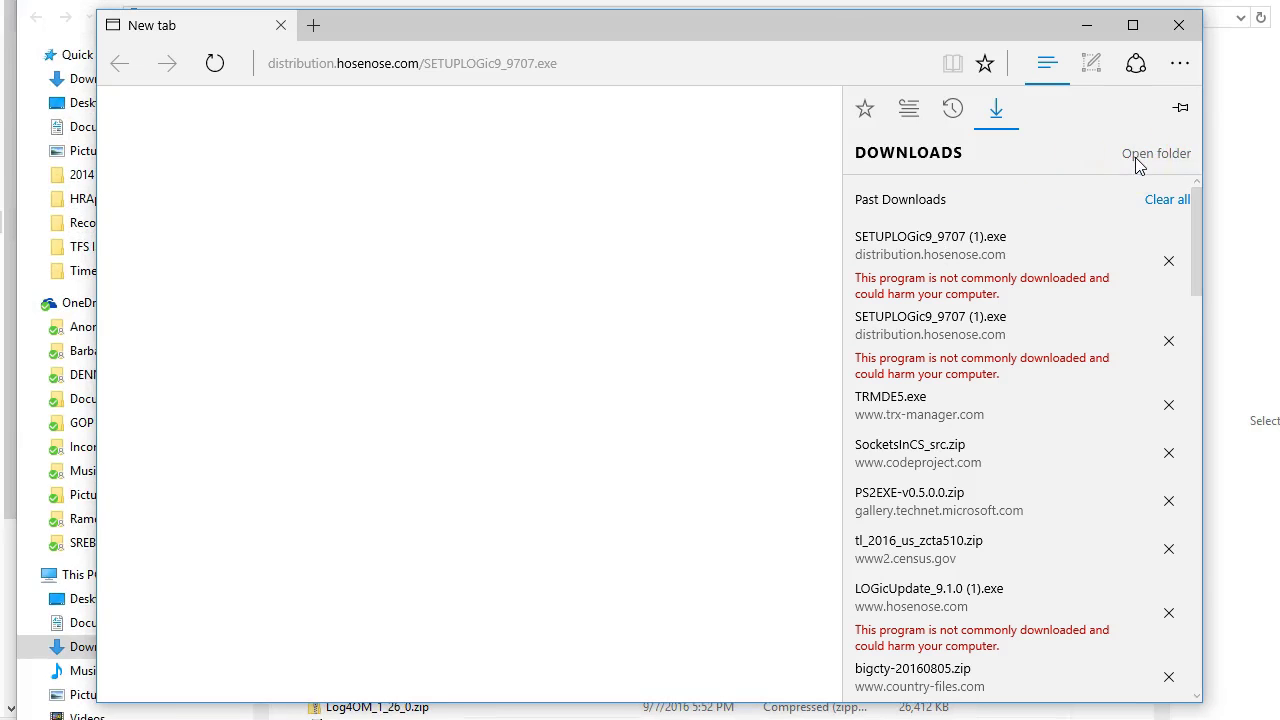
pyautogui.click(1179, 25)
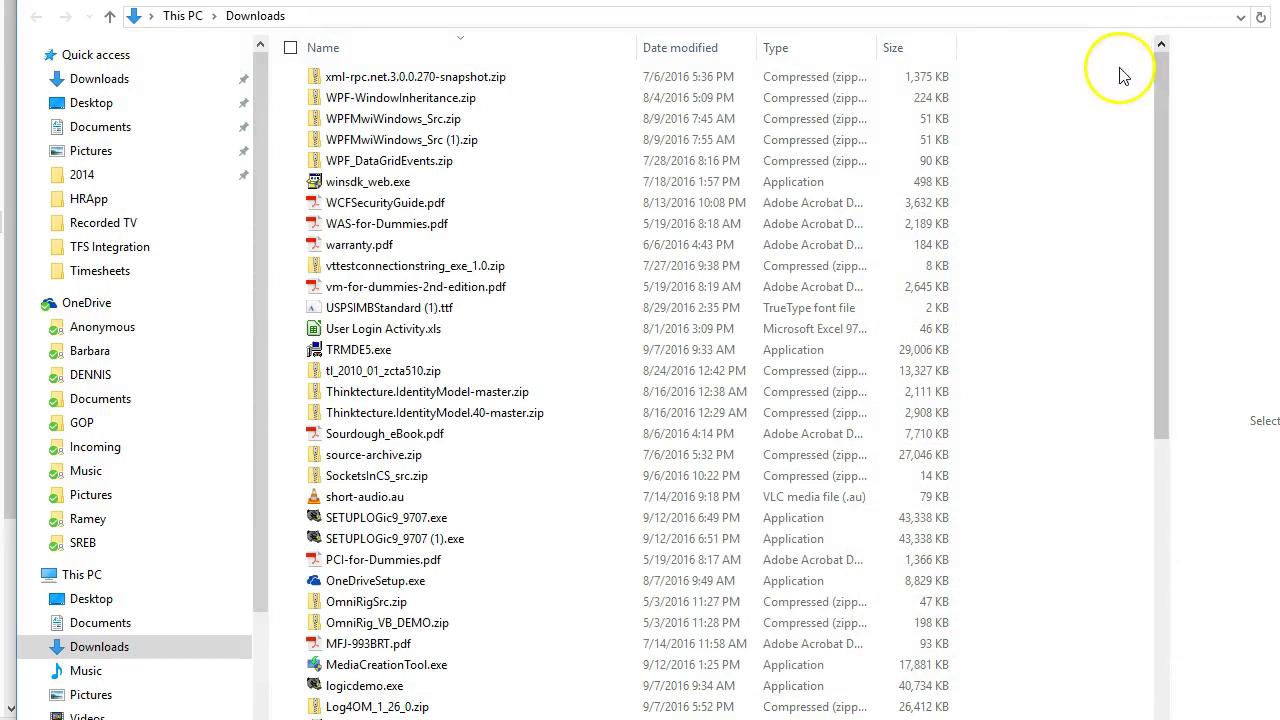
pyautogui.rightClick(462, 539)
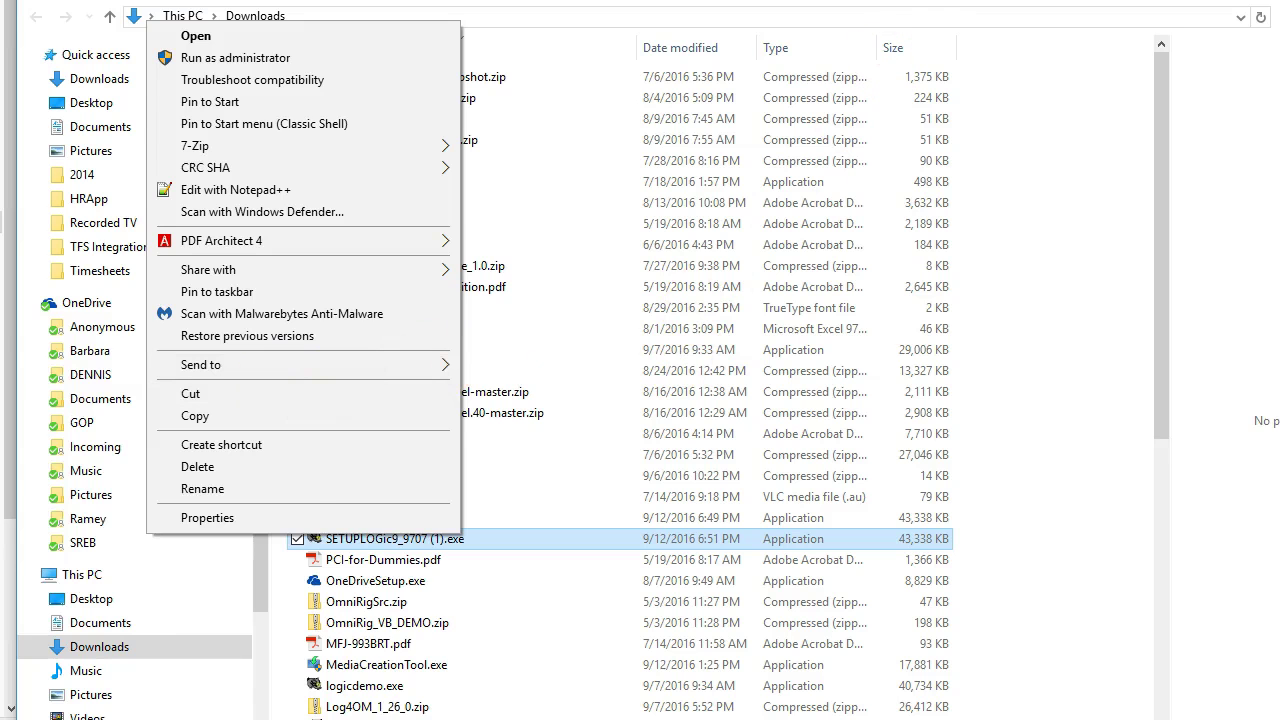
pyautogui.press('Escape')
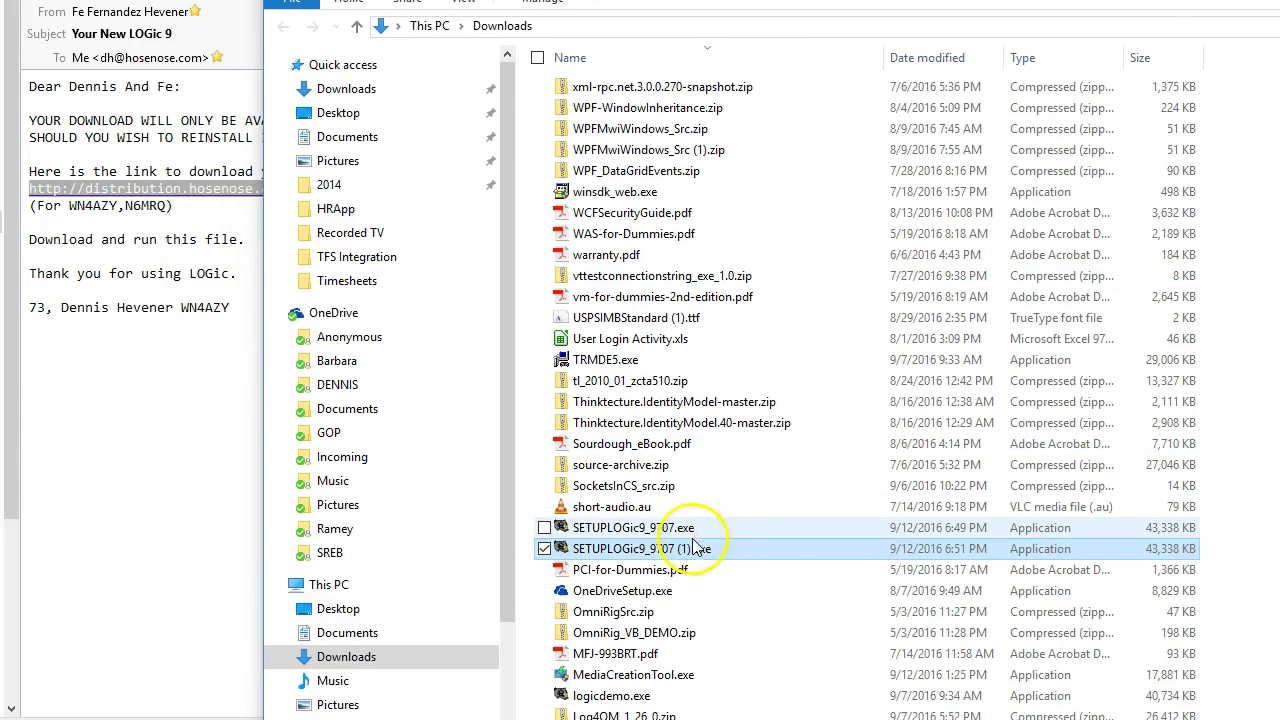
pyautogui.rightClick(694, 547)
pyautogui.moveTo(486, 376)
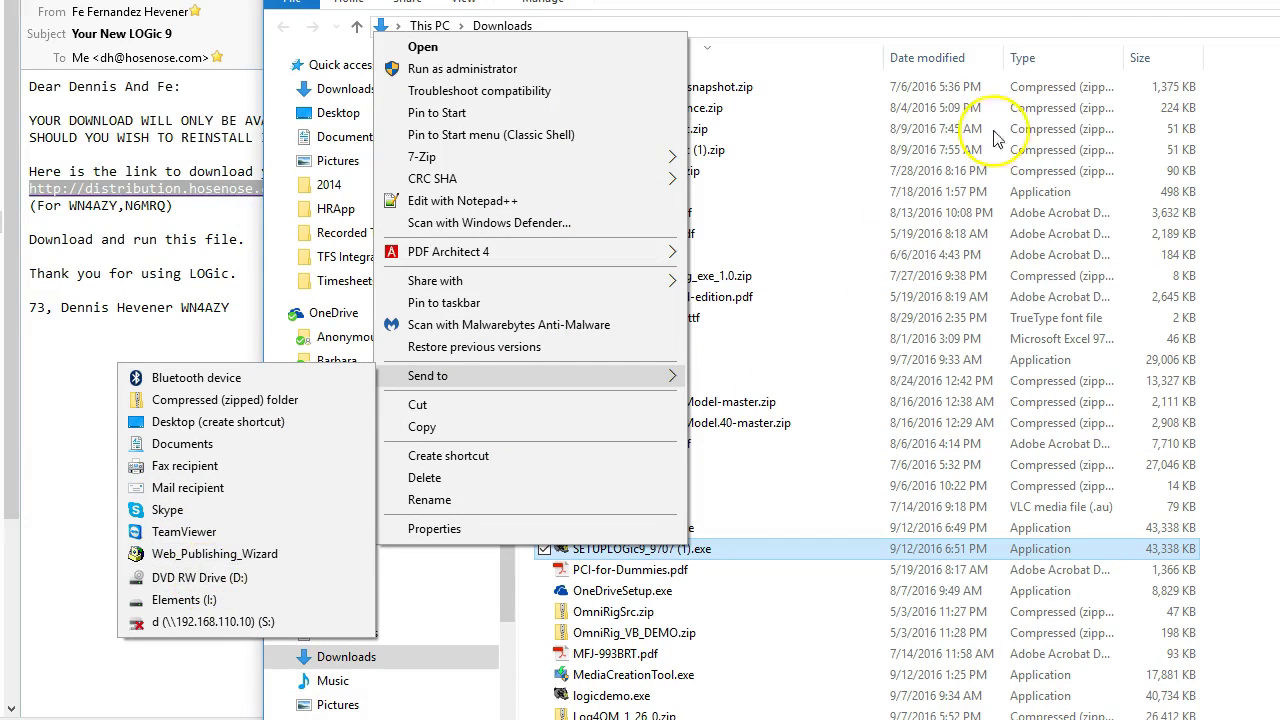
pyautogui.press('Escape')
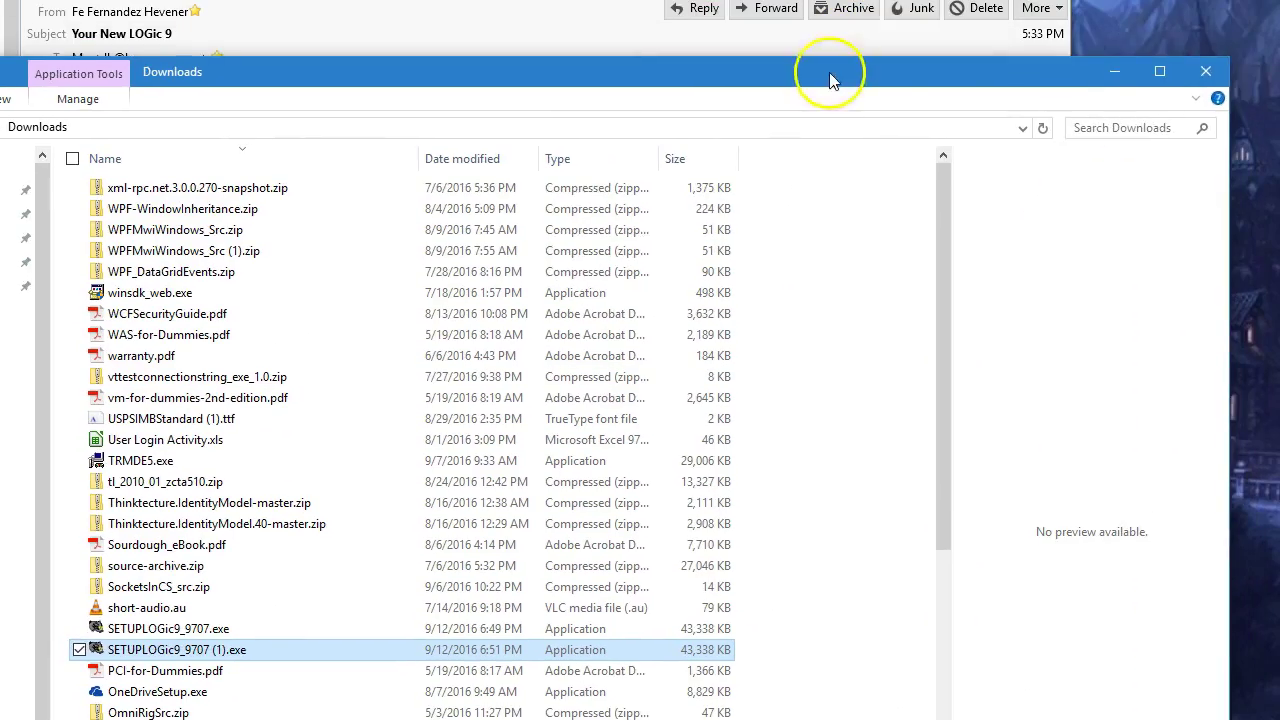
# - Close the Downloads folder and start the LOGic setup download from the pasted link in Chrome
pyautogui.click(1230, 11)
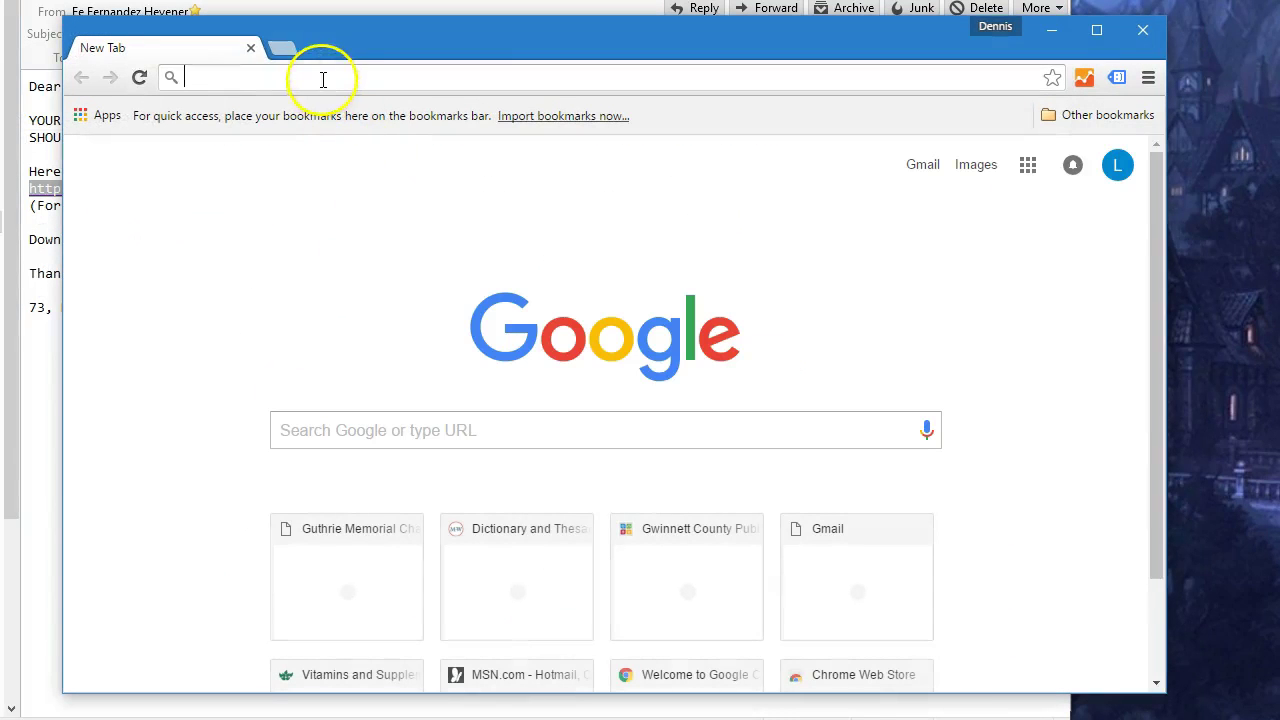
pyautogui.click(322, 79)
pyautogui.write('http://distribution.hosenose.com/SETUPLOGic9_9707.exe')
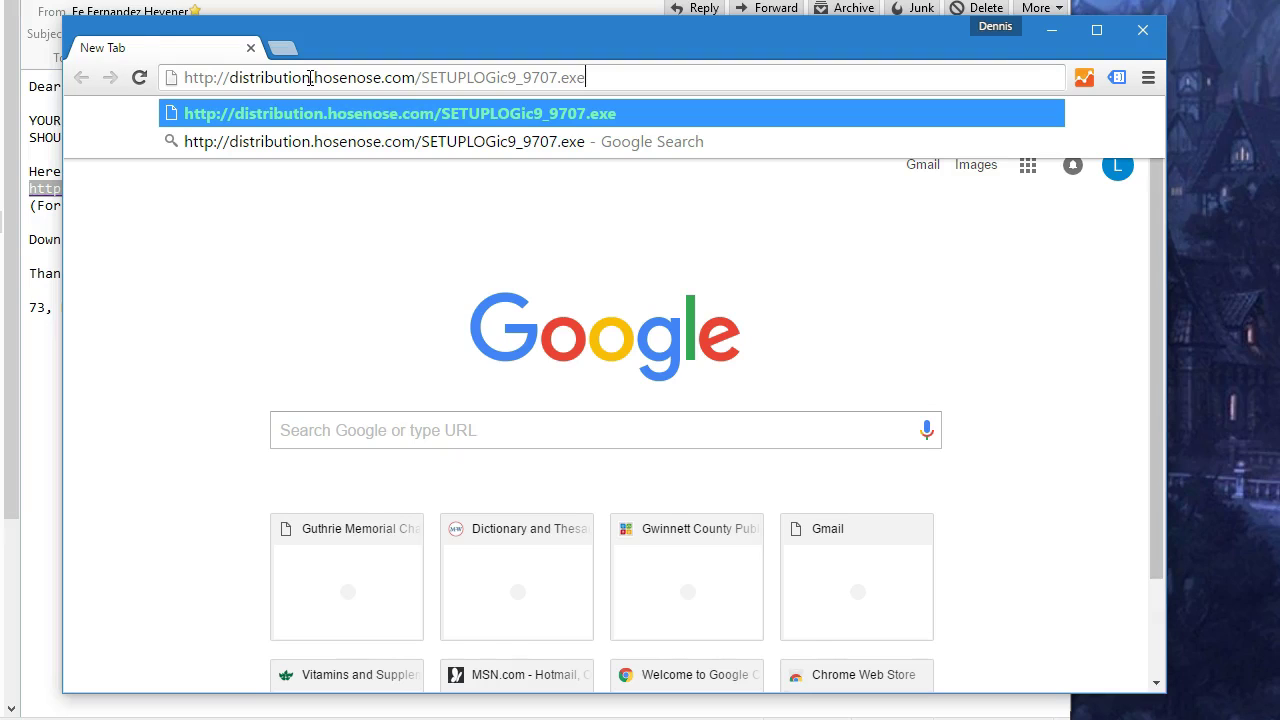
pyautogui.press('Return')
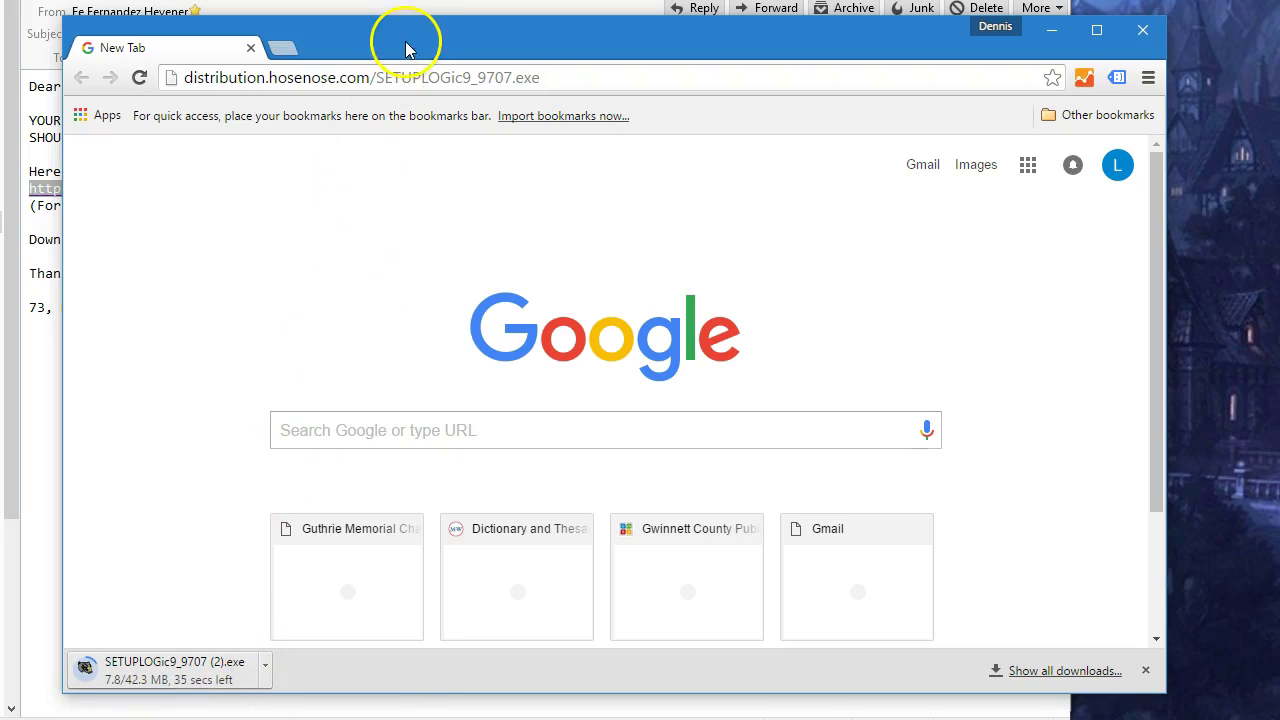
# - Show the finished SETUPLOGic9_9707 (2).exe download in its folder
pyautogui.moveTo(400, 40); pyautogui.dragTo(406, 0)
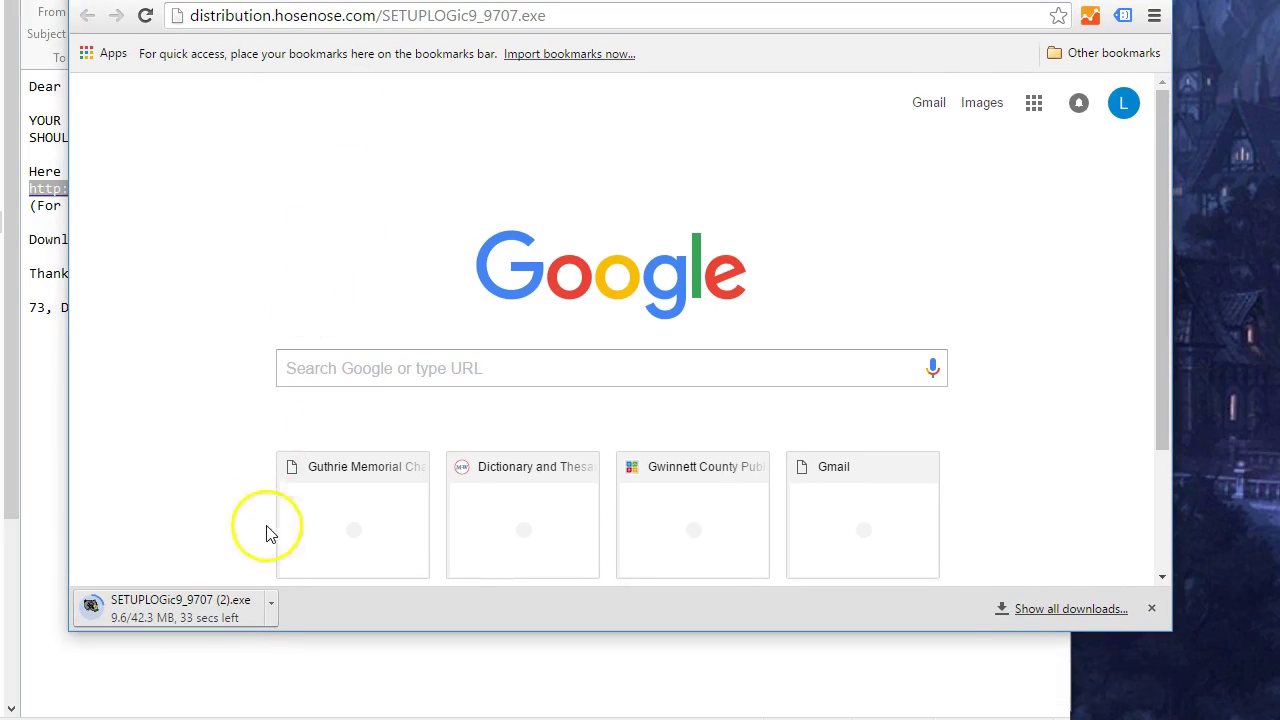
pyautogui.click(272, 601)
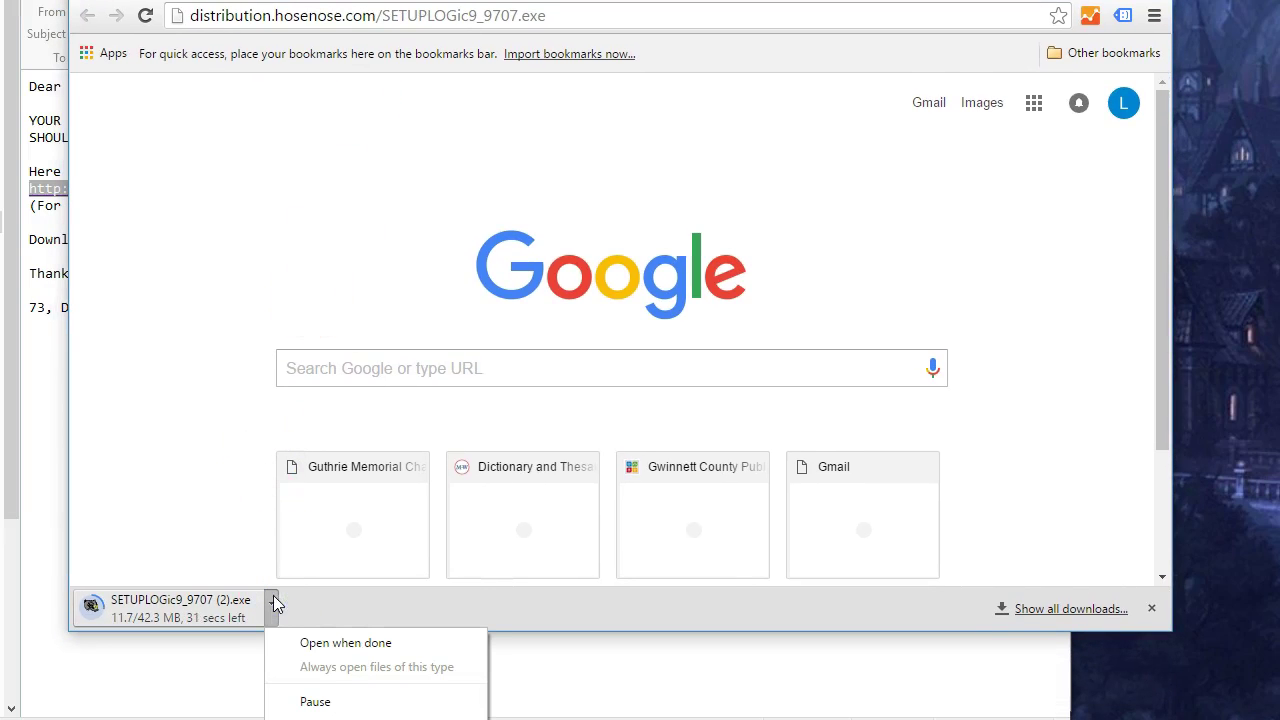
pyautogui.click(251, 543)
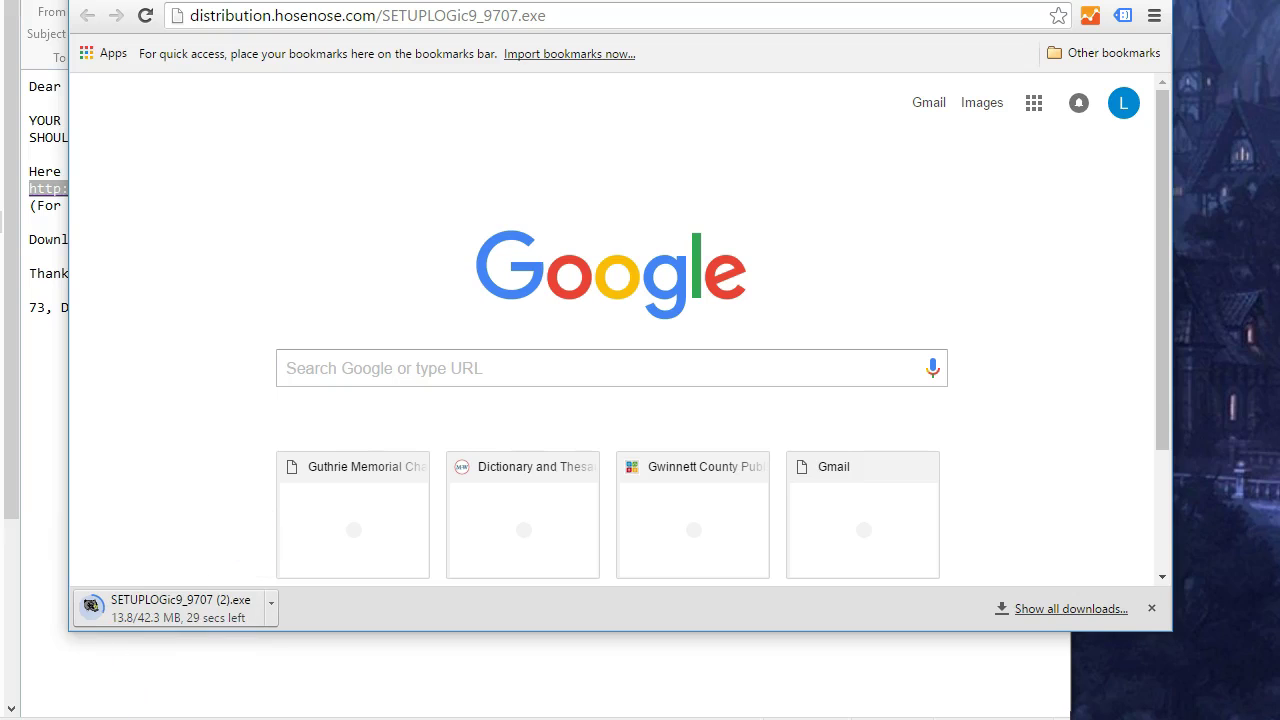
pyautogui.click(273, 608)
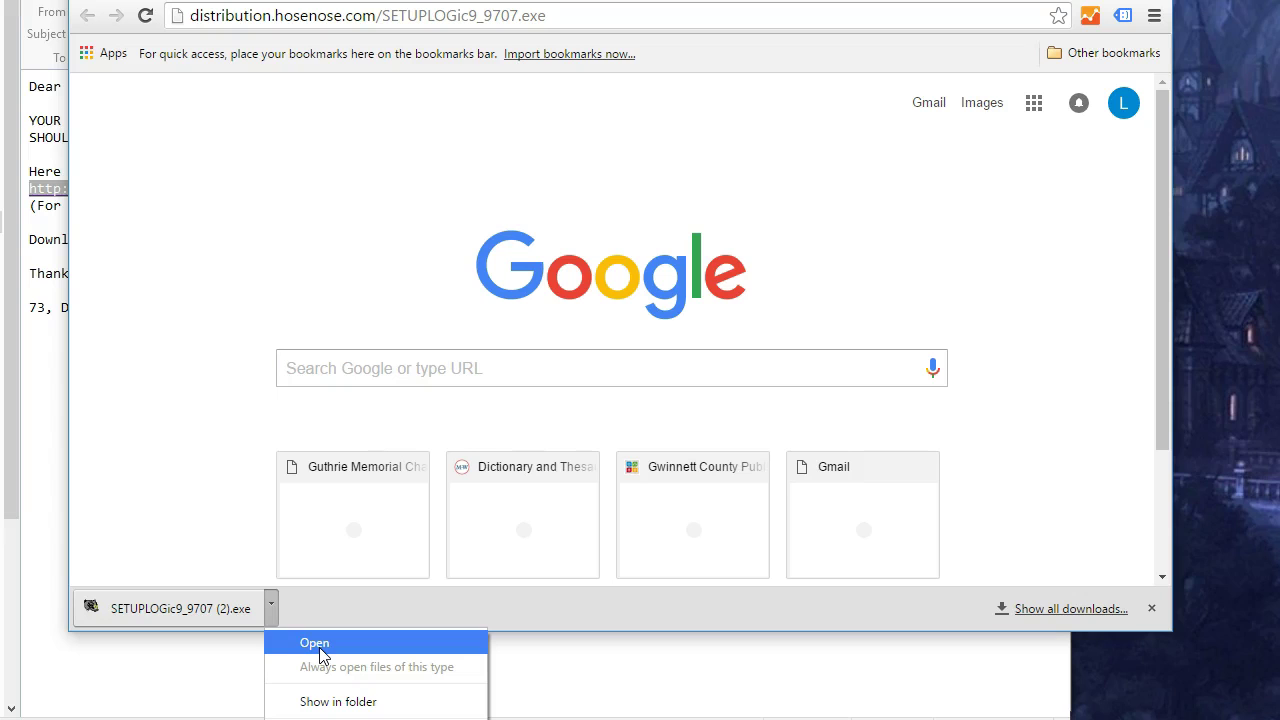
pyautogui.click(348, 704)
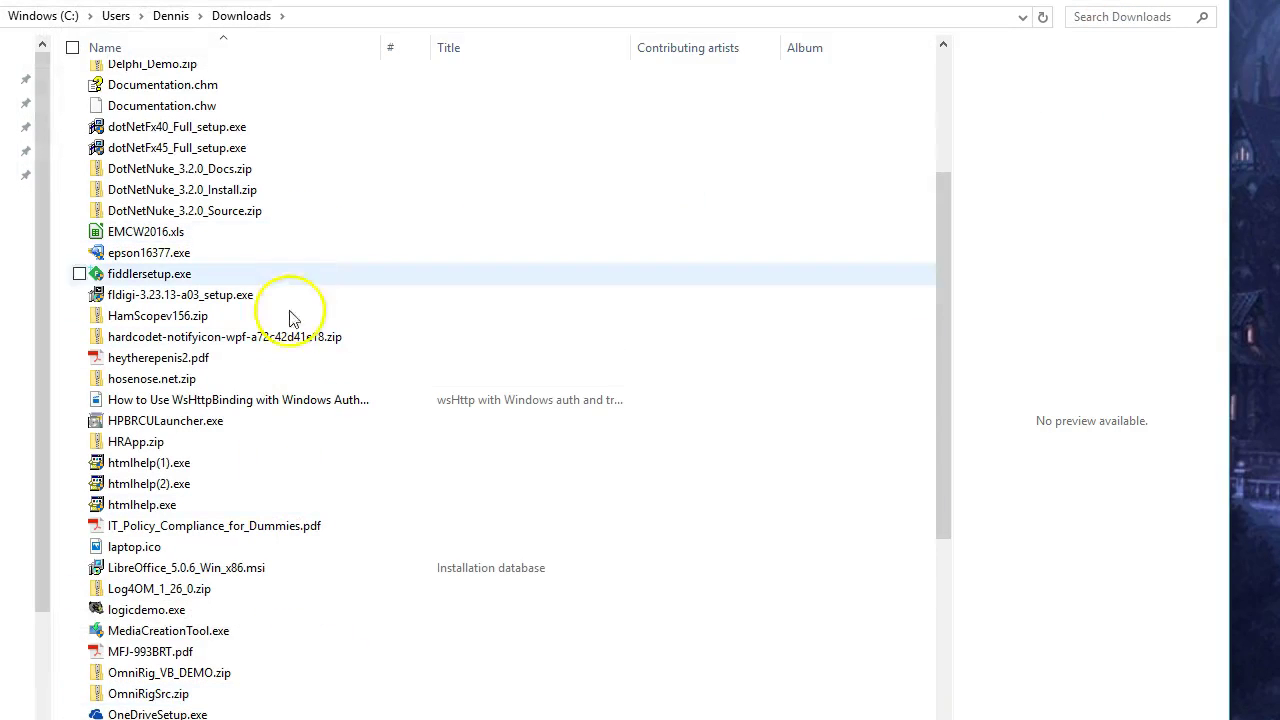
# - Scroll to the three SETUPLOGic9_9707 setup copies and select SETUPLOGic9_9707 (2).exe
pyautogui.scroll(-5, 260, 430)
pyautogui.click(248, 465)
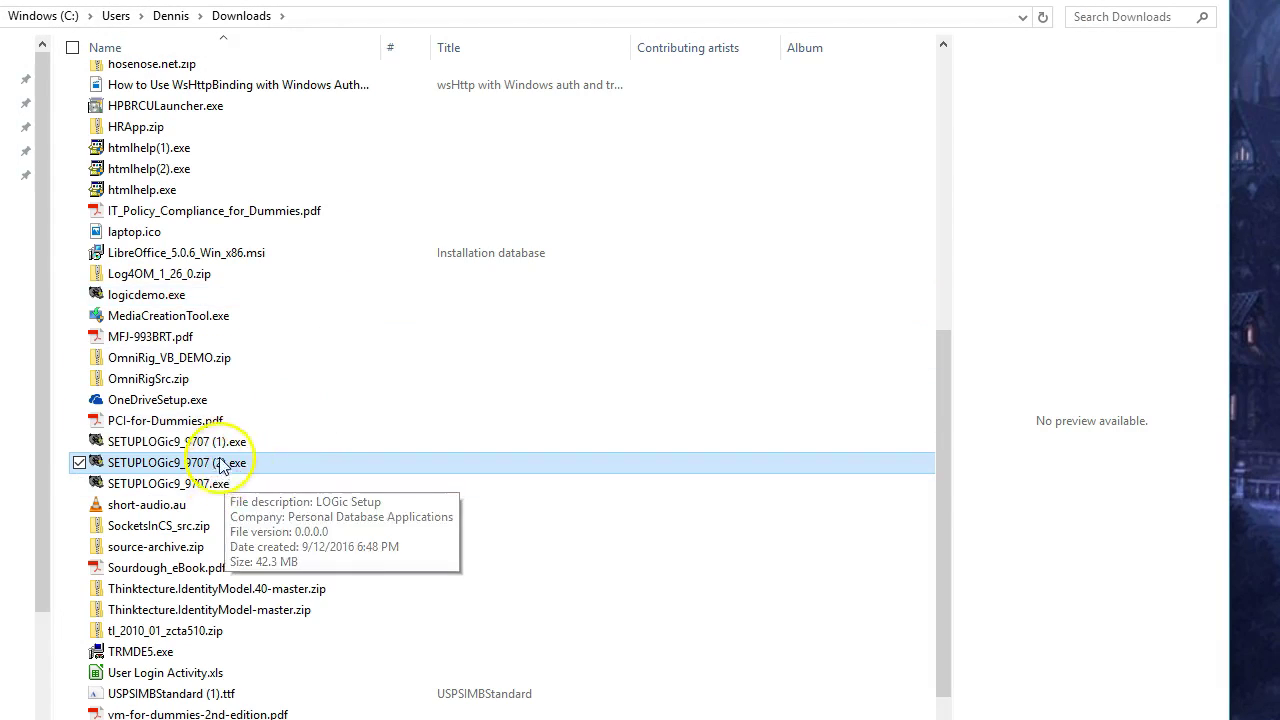
pyautogui.rightClick(222, 470)
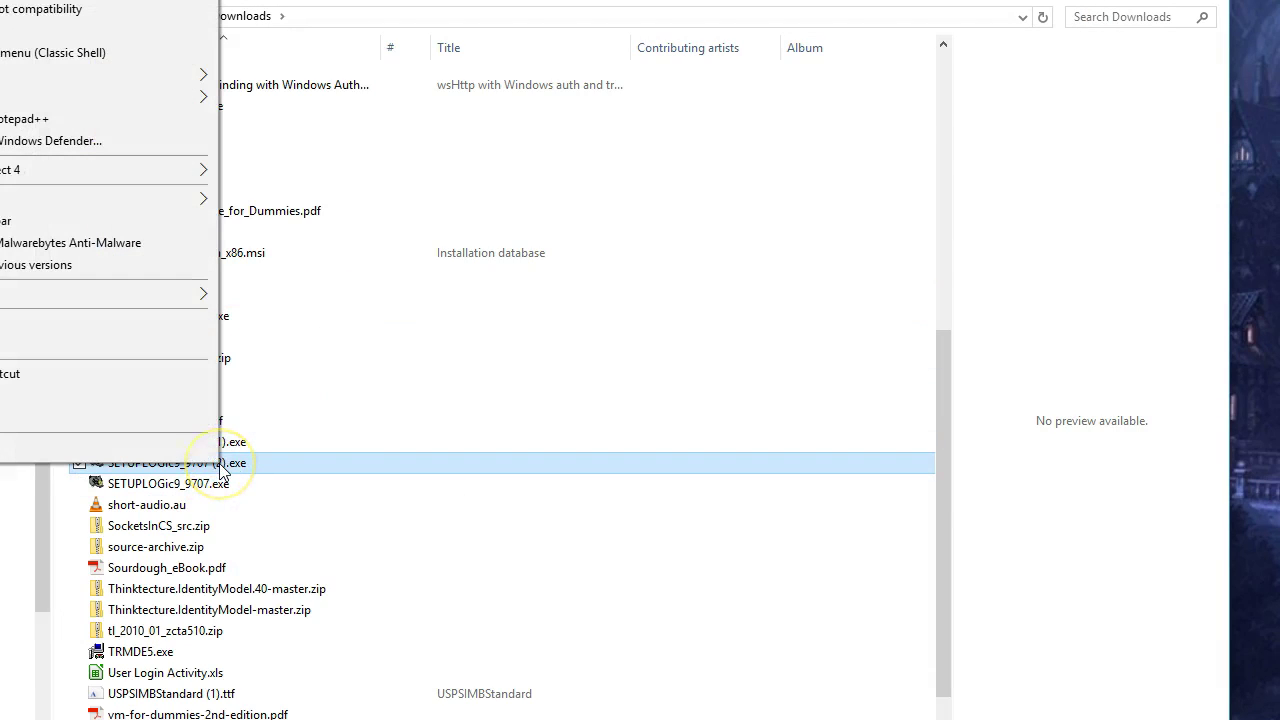
pyautogui.click(495, 405)
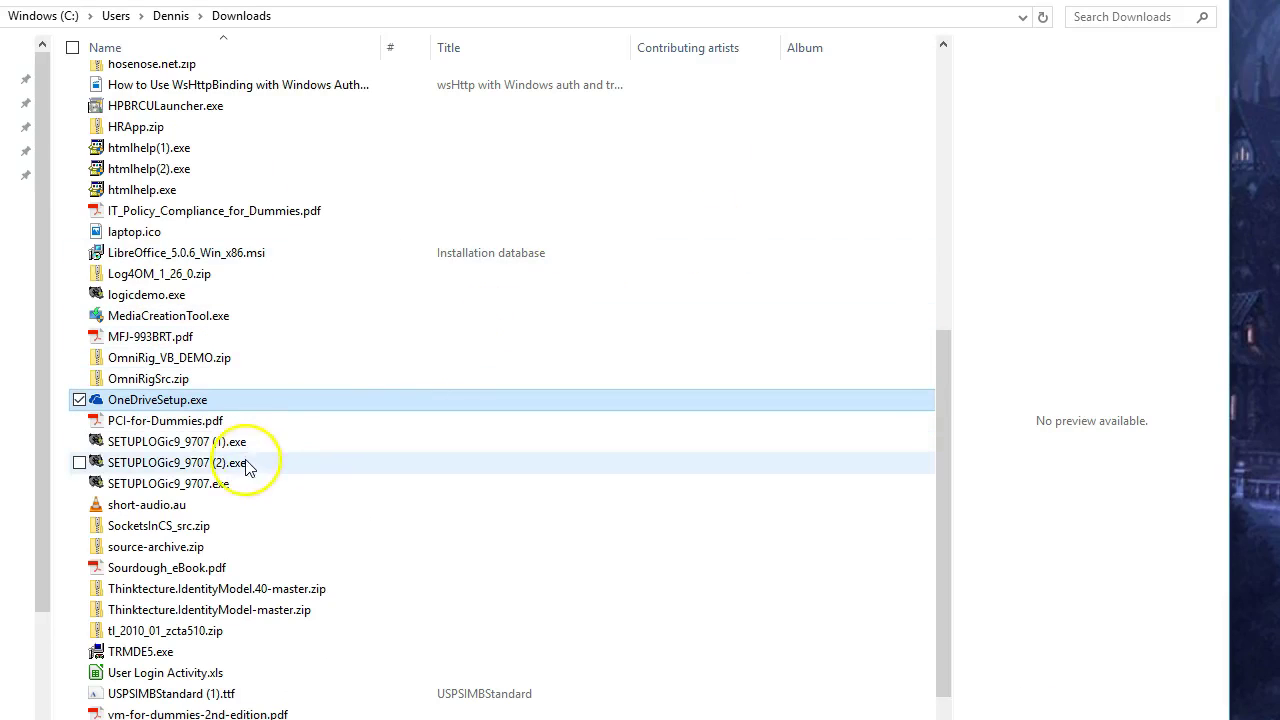
# - Install LOGic to C:\Program Files (x86)\LOGic with both data components, default Start Menu folder and icons
pyautogui.doubleClick(226, 486)
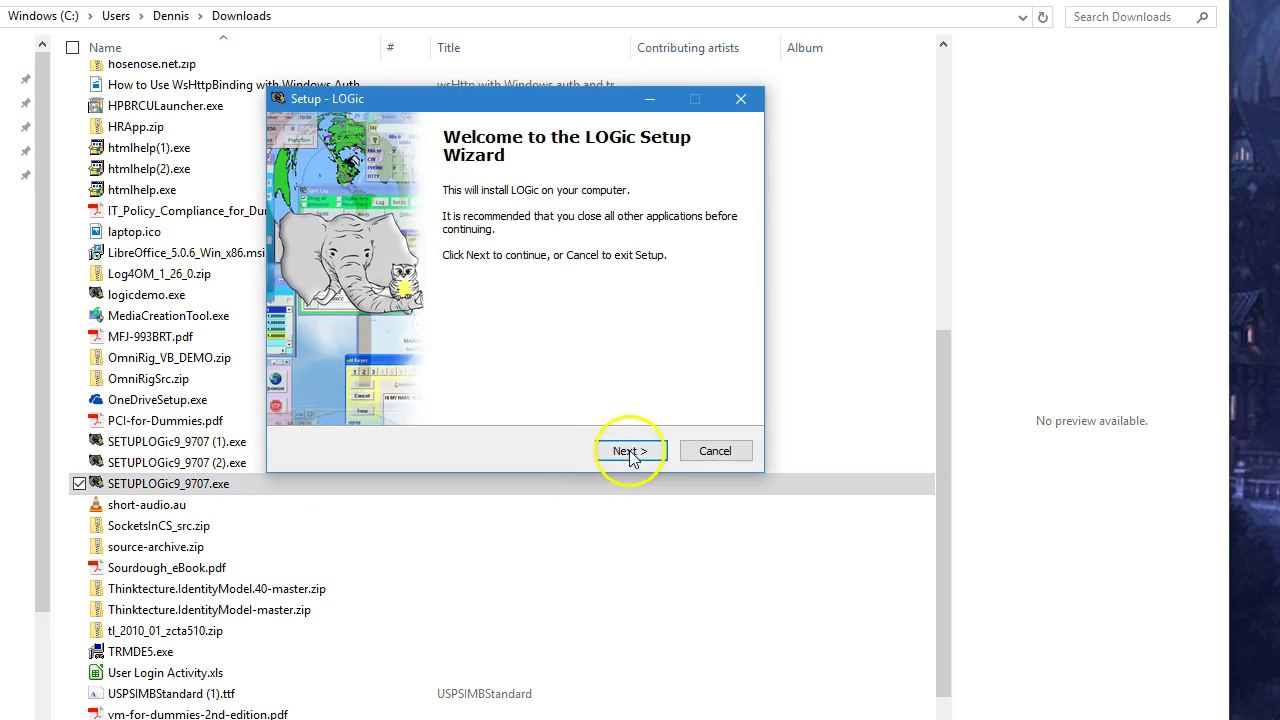
pyautogui.click(630, 452)
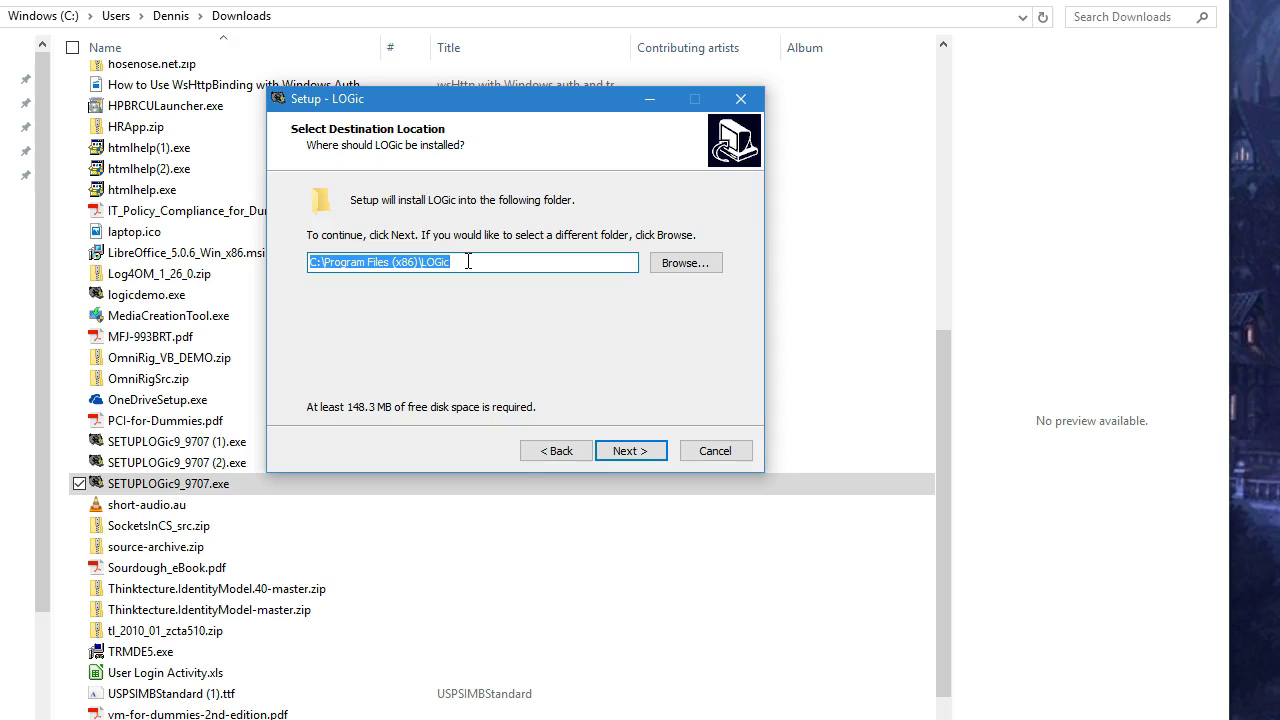
pyautogui.click(651, 451)
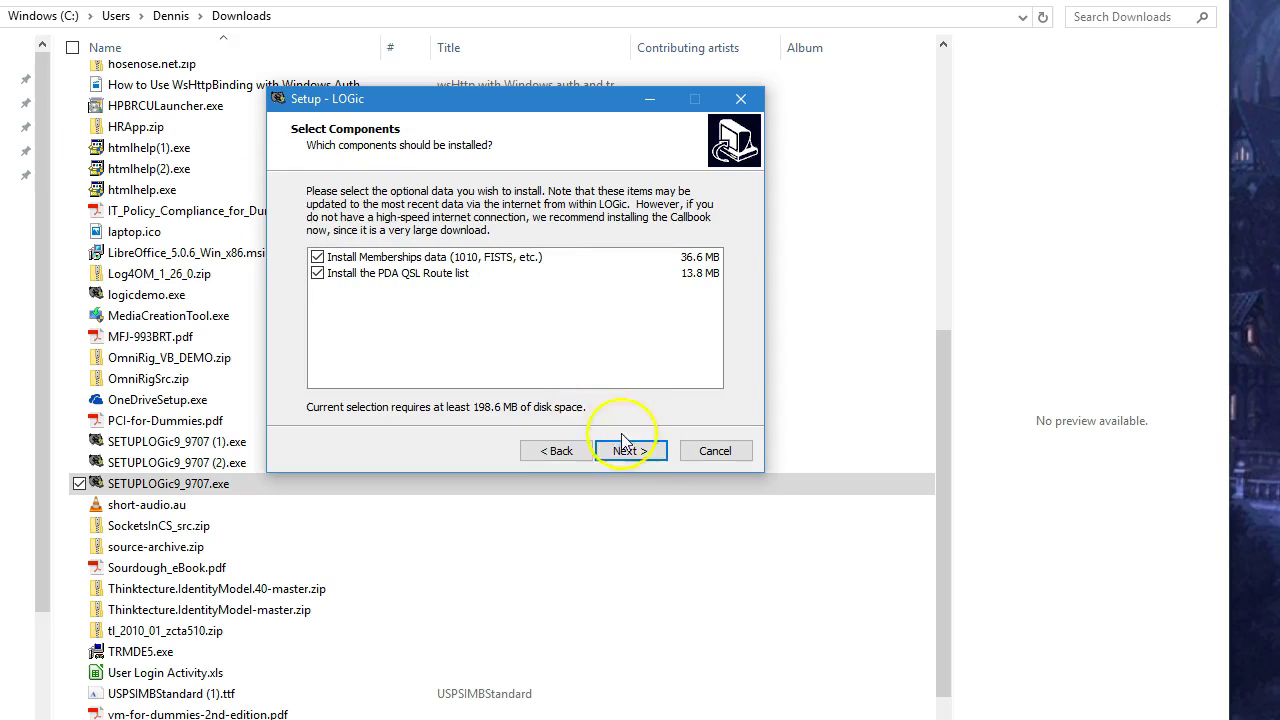
pyautogui.click(627, 451)
pyautogui.click(627, 451)
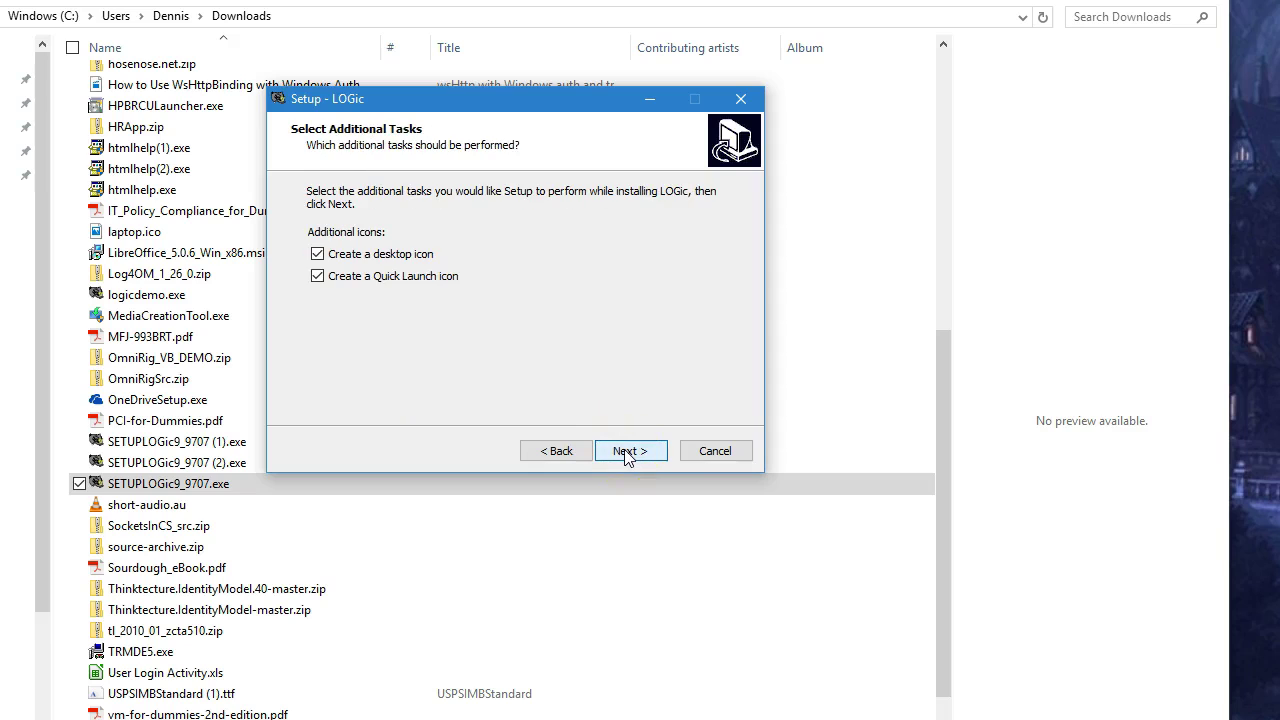
pyautogui.click(627, 451)
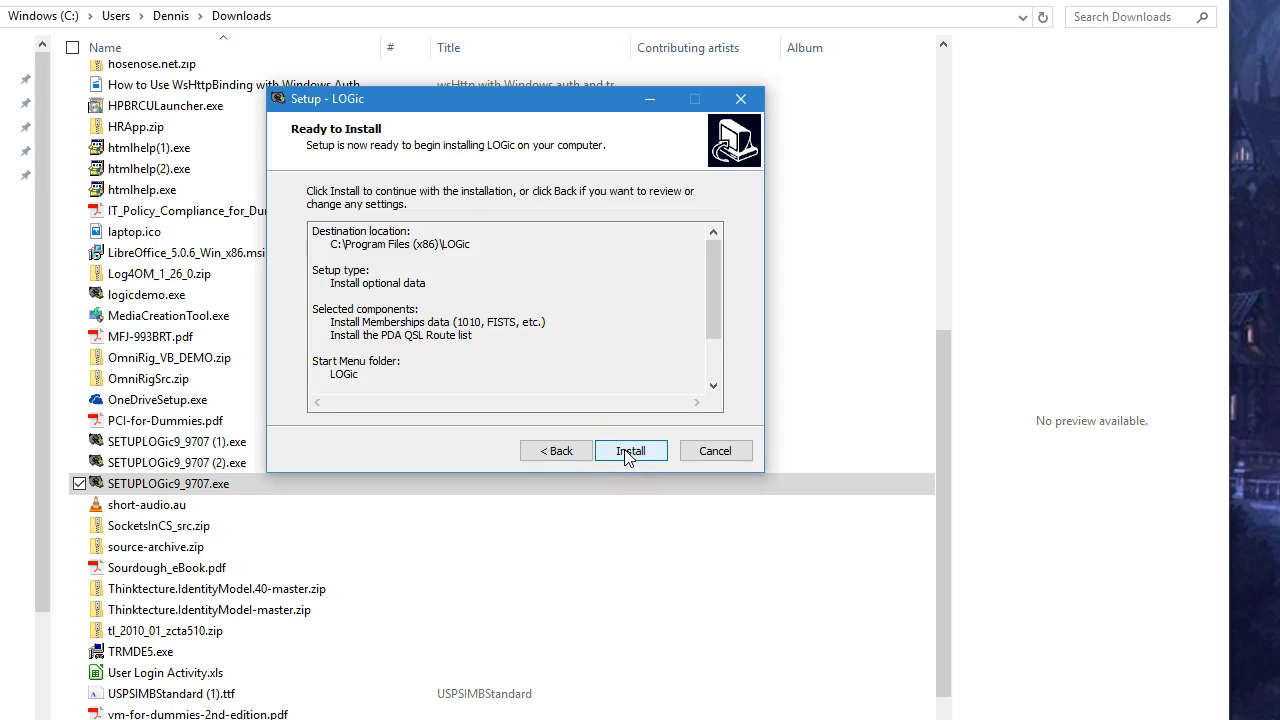
pyautogui.click(627, 451)
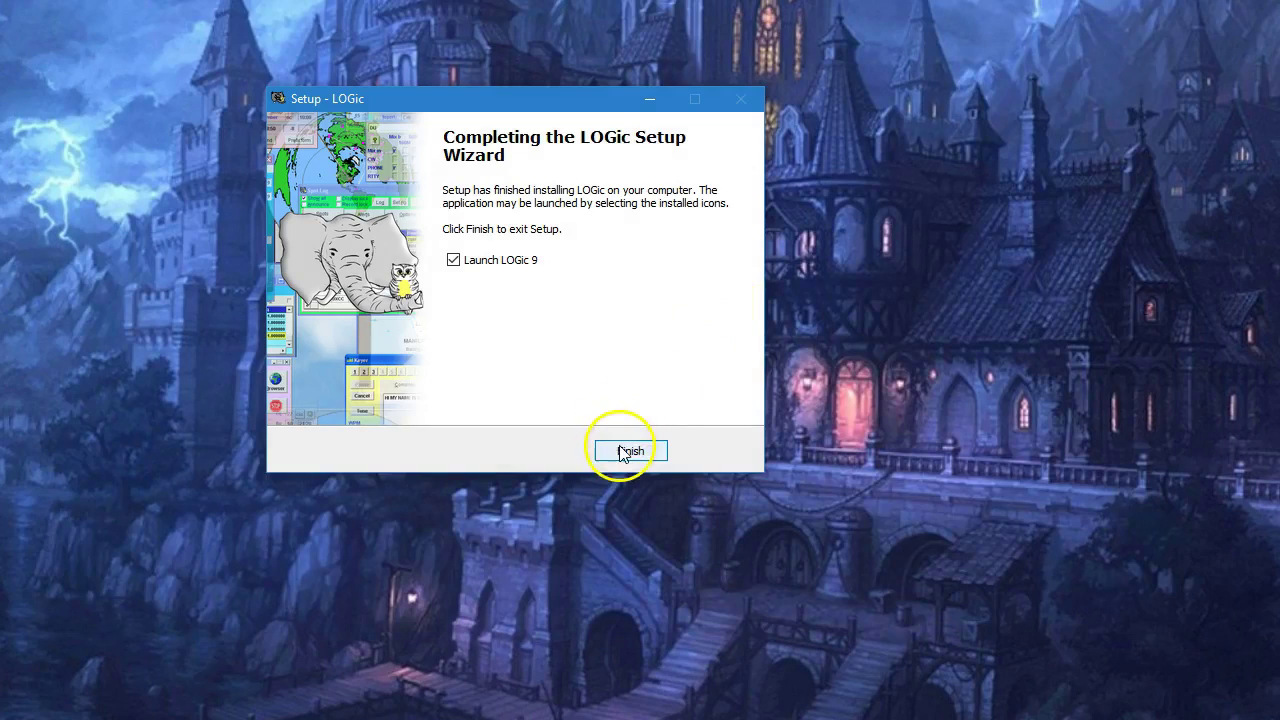
# - Finish setup with Launch LOGic 9 ticked to start the program
pyautogui.click(621, 450)
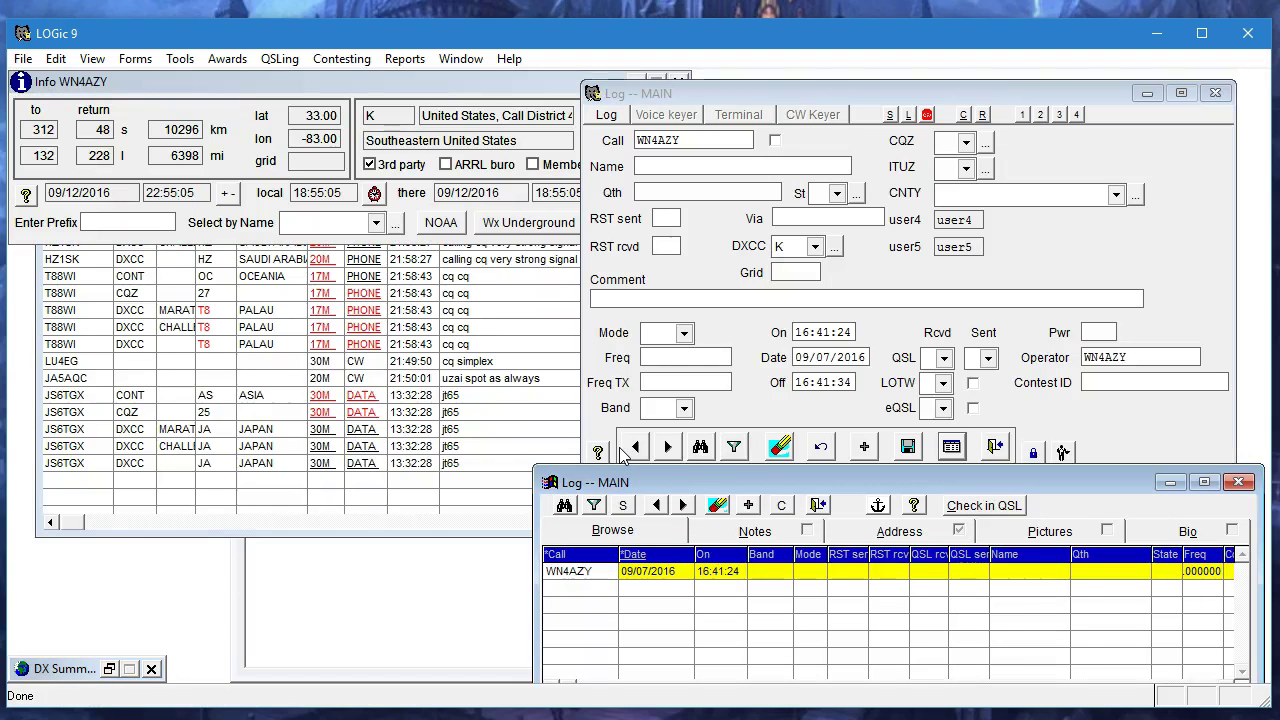
# - Check Help > About shows LOGic version 9.1.2, then close it
pyautogui.click(509, 59)
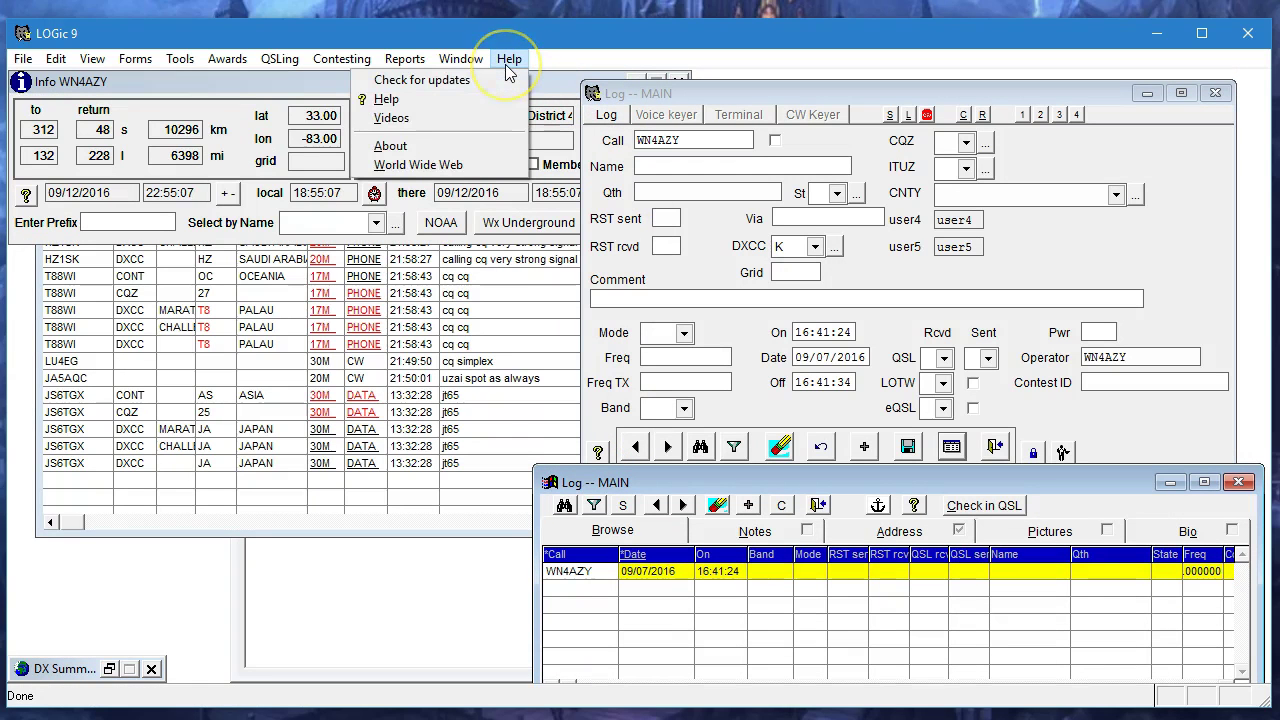
pyautogui.click(390, 146)
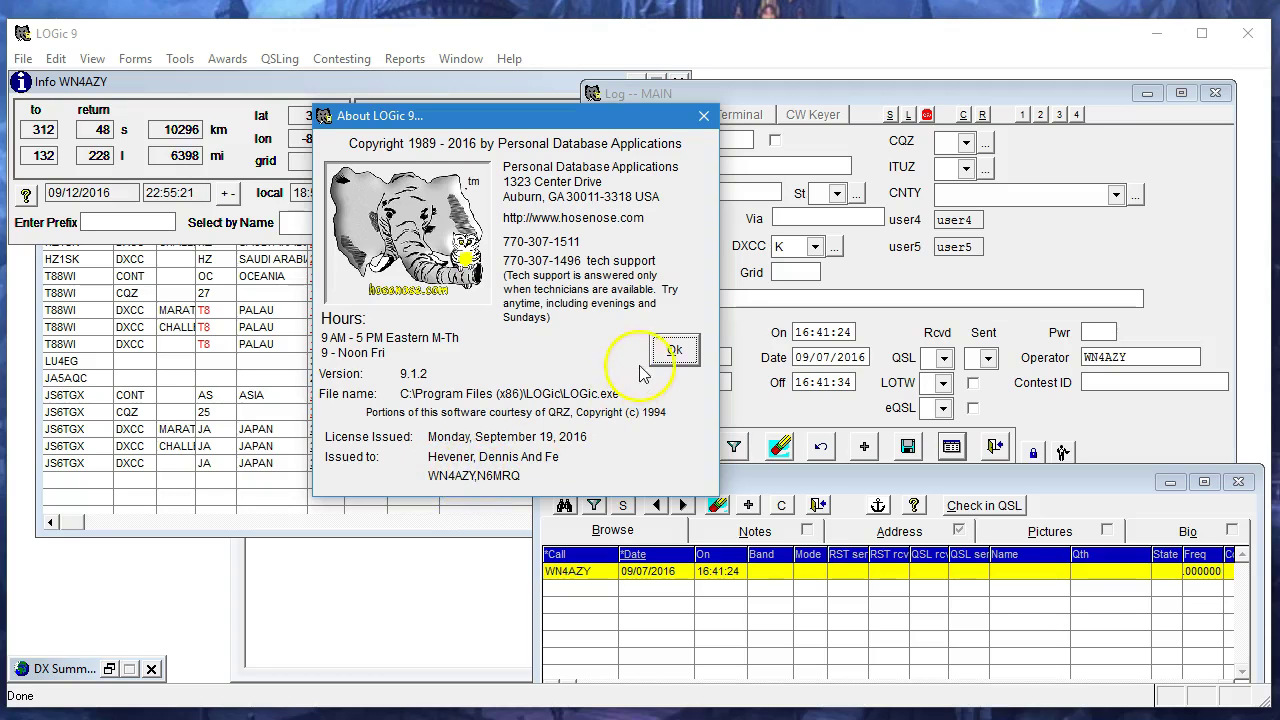
pyautogui.click(674, 349)
pyautogui.click(509, 58)
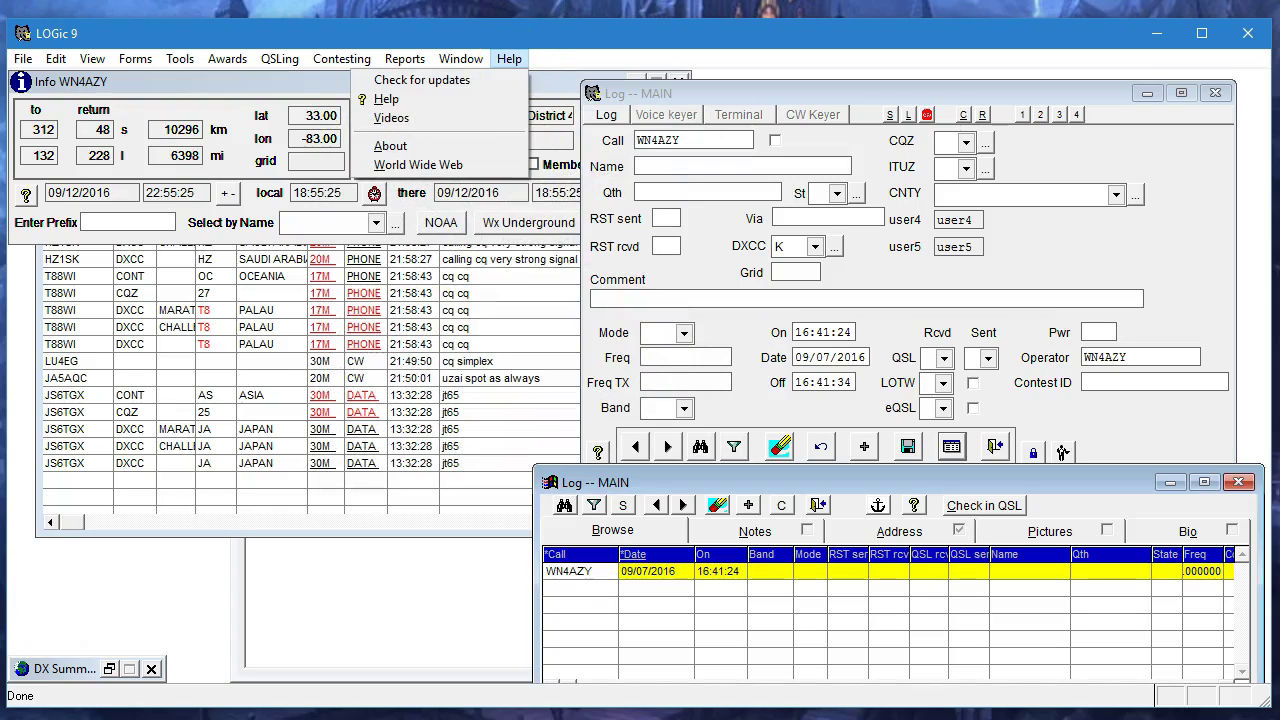
# - Check for updates and compare the 9.1.1, 9.0.89 and 9.1.2 release notes, selecting 9.1.2
pyautogui.click(494, 86)
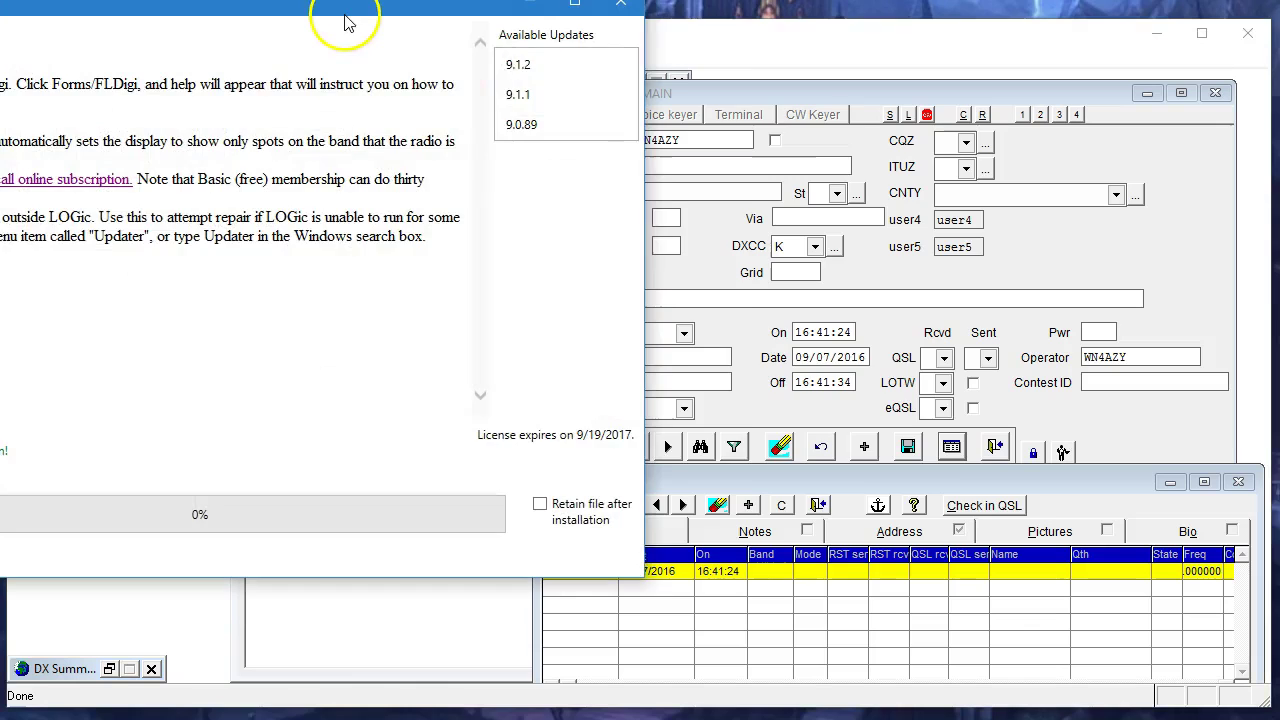
pyautogui.moveTo(351, 14); pyautogui.dragTo(680, 91)
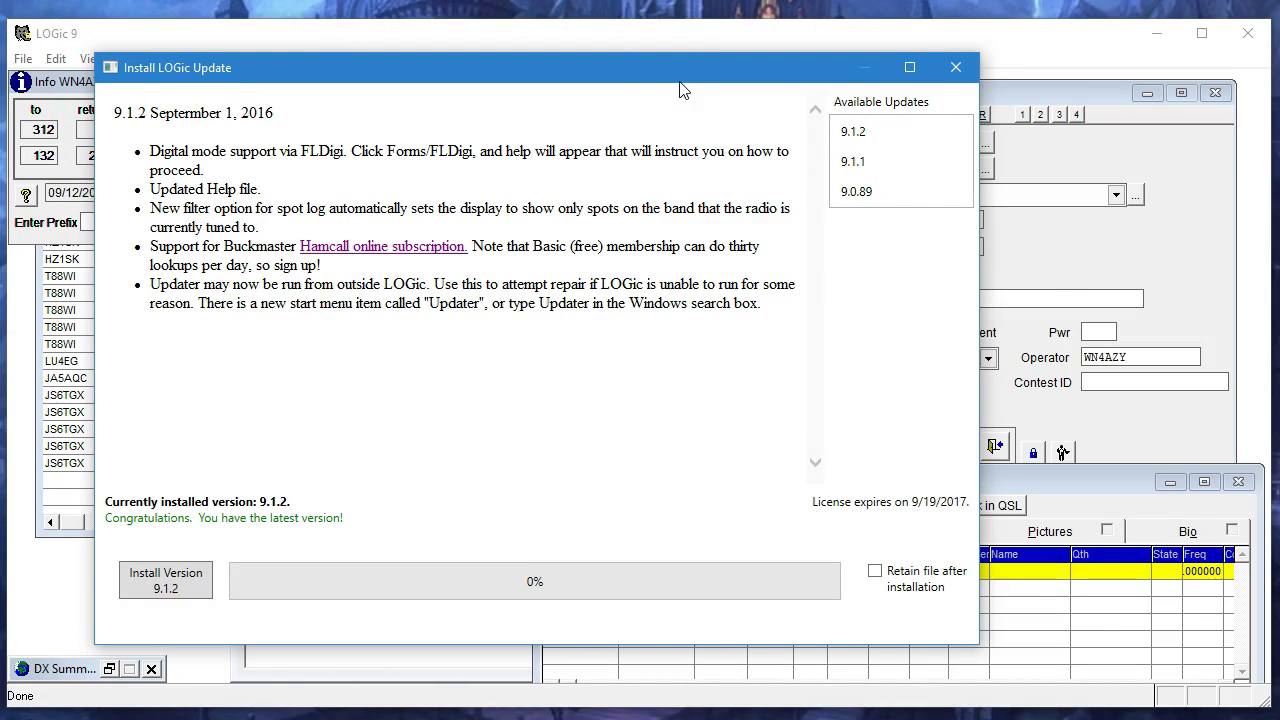
pyautogui.click(939, 487)
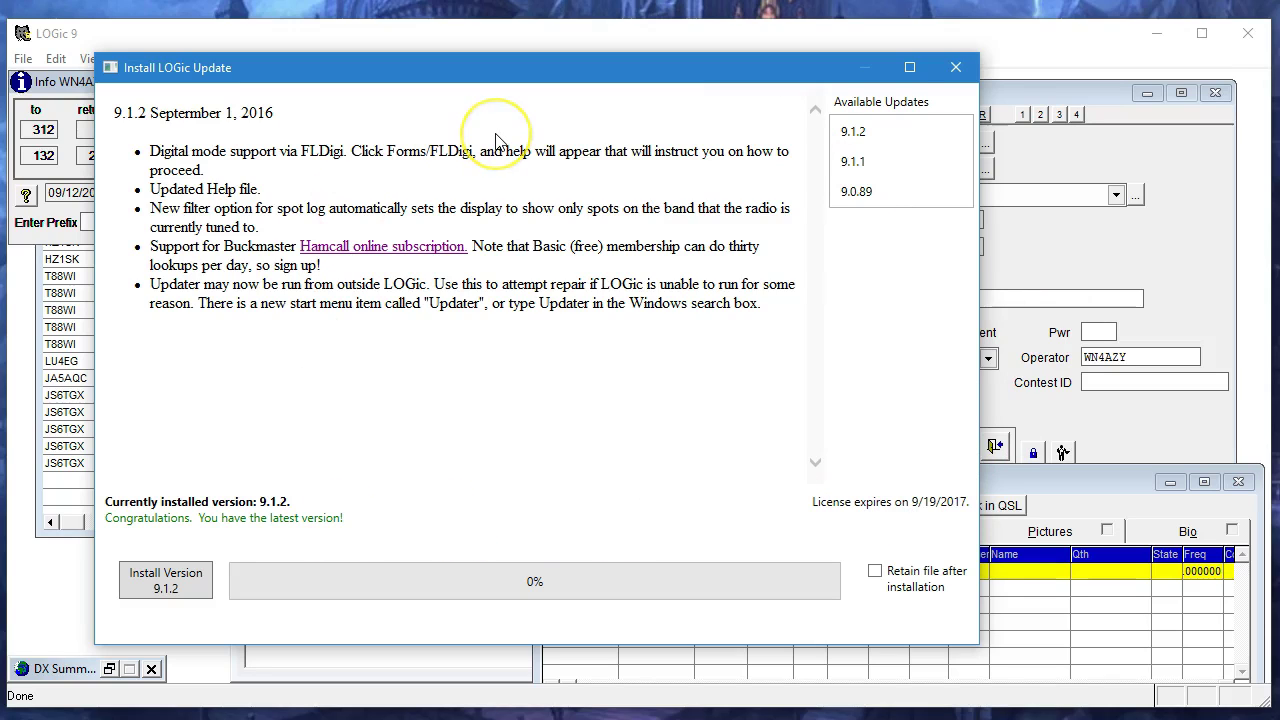
pyautogui.click(857, 170)
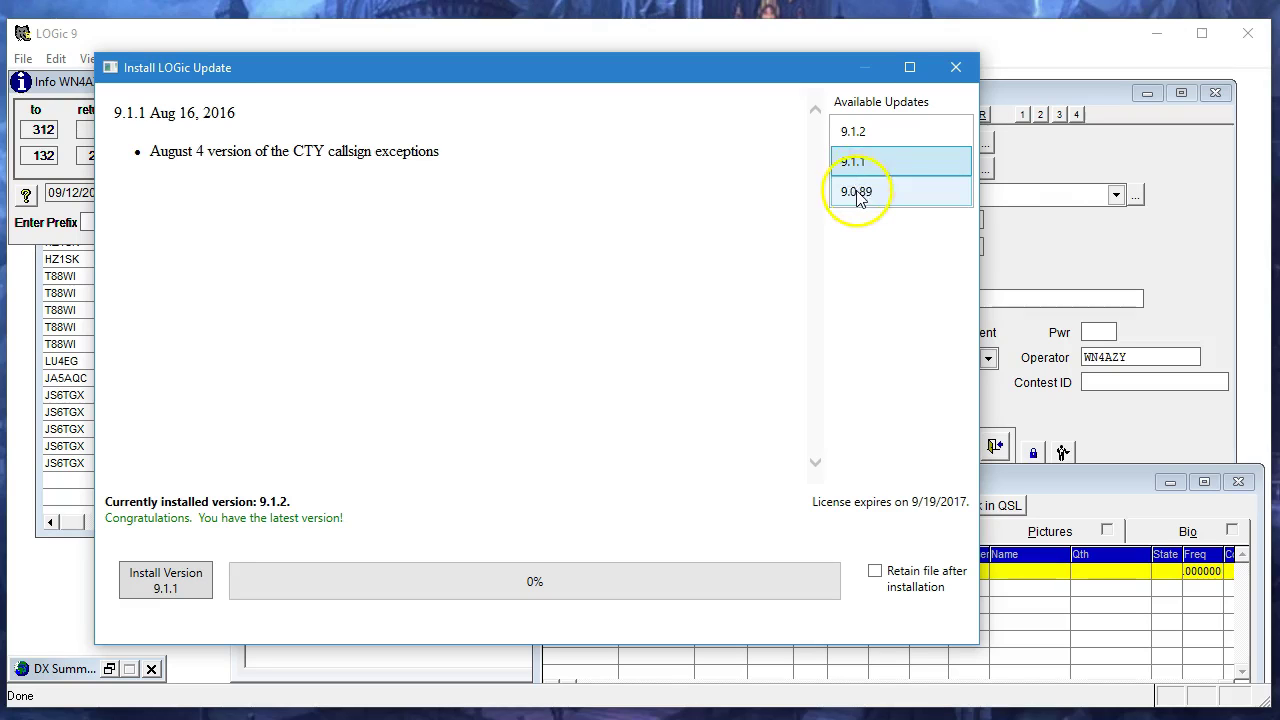
pyautogui.click(857, 191)
pyautogui.click(862, 163)
pyautogui.click(862, 140)
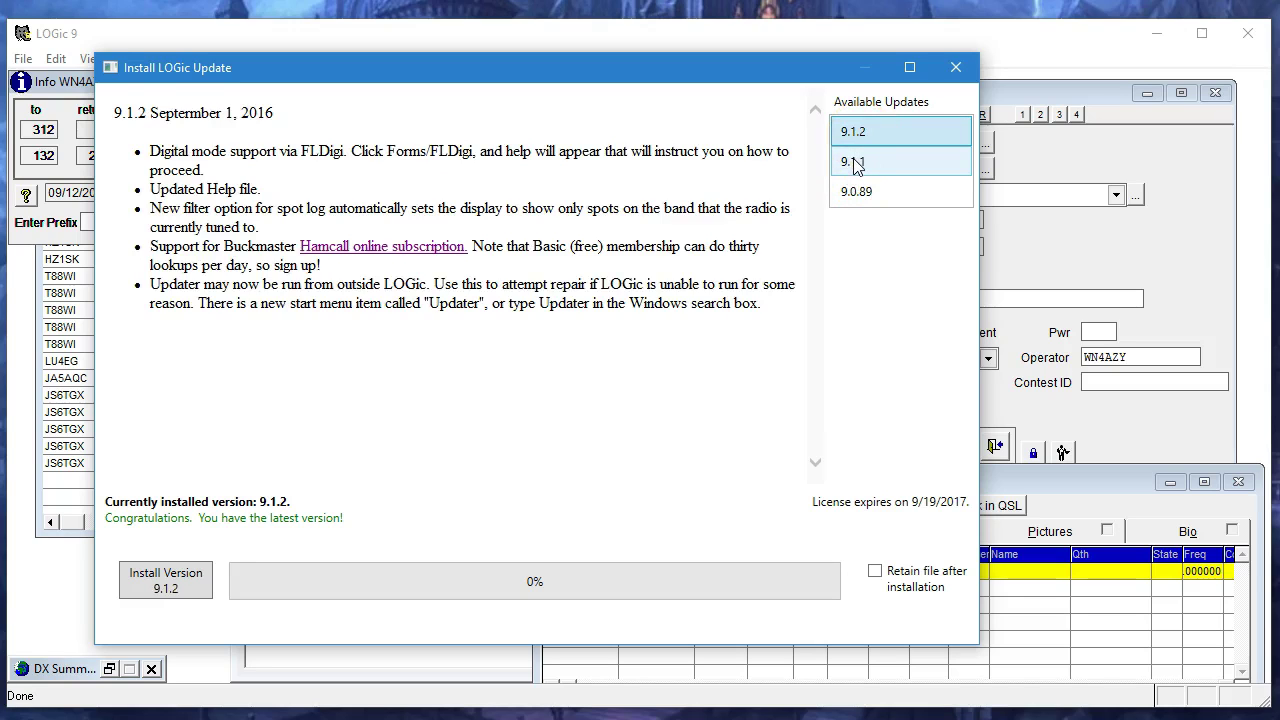
pyautogui.click(855, 163)
pyautogui.click(857, 138)
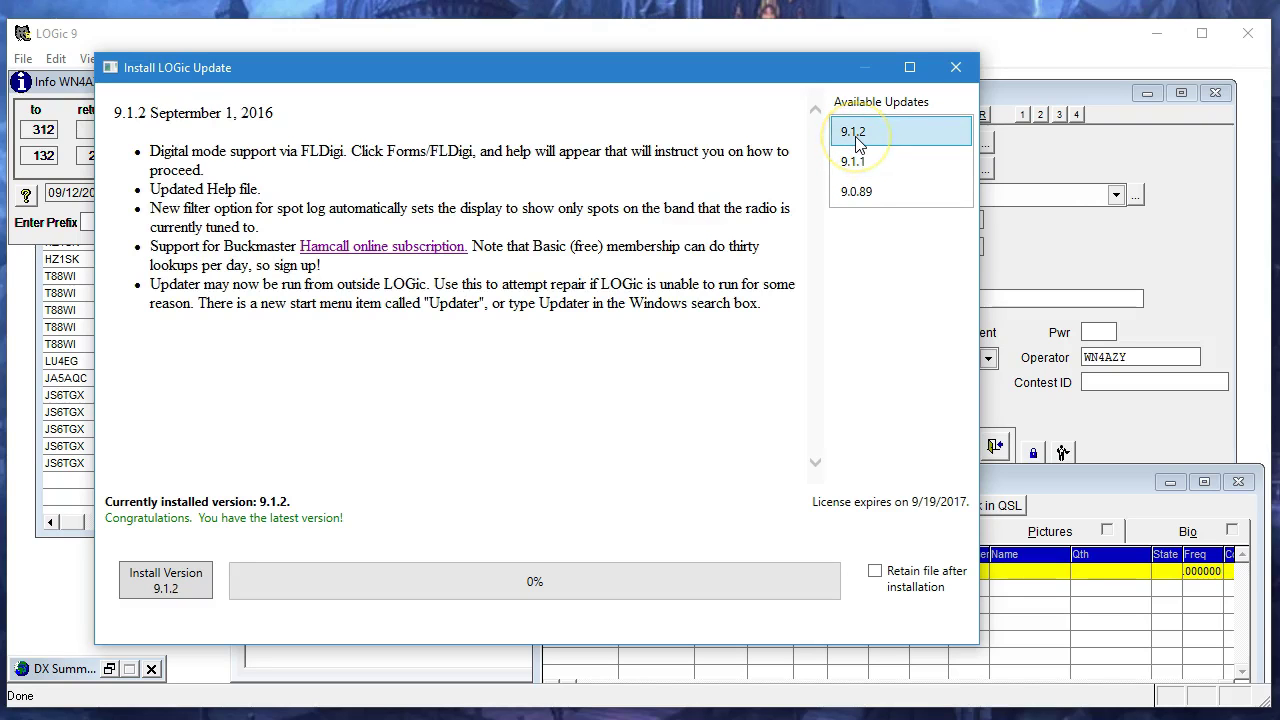
# - Try to start downloading the 9.1.2 update
pyautogui.click(185, 589)
pyautogui.click(852, 192)
pyautogui.click(166, 586)
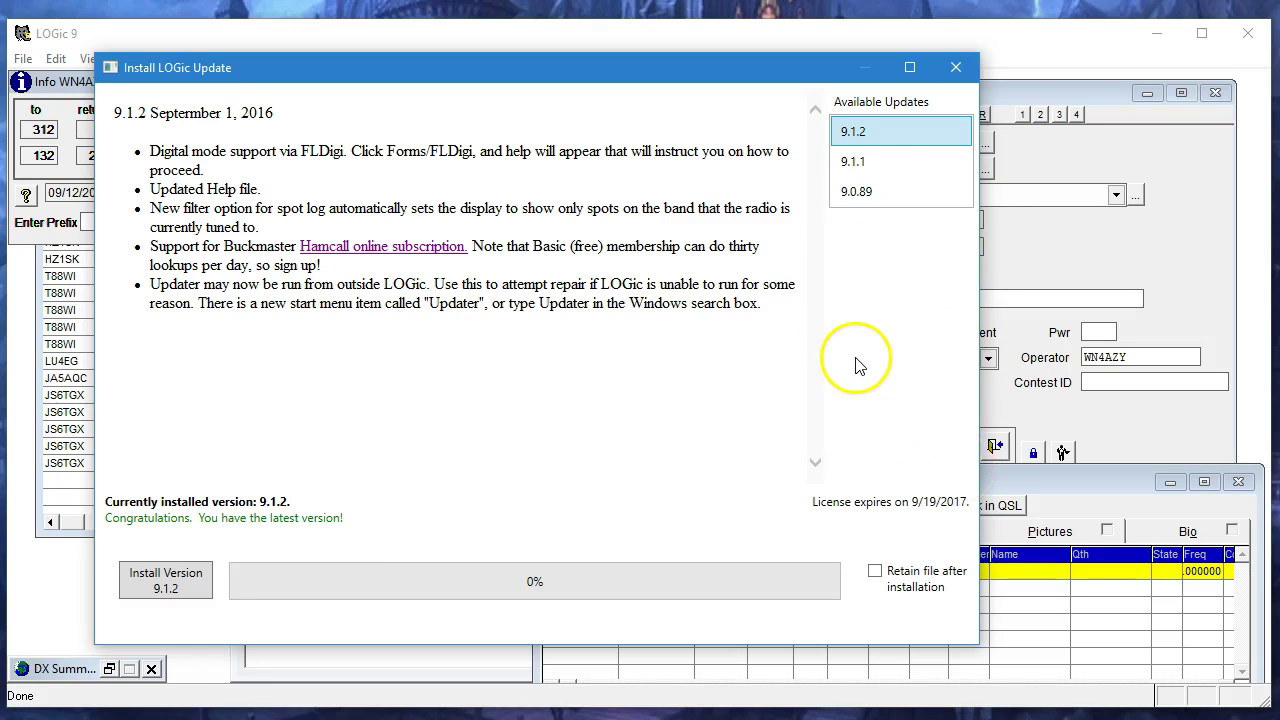
# - Download the 9.1.2 update, keeping the file after install, and minimize the update window
pyautogui.click(196, 585)
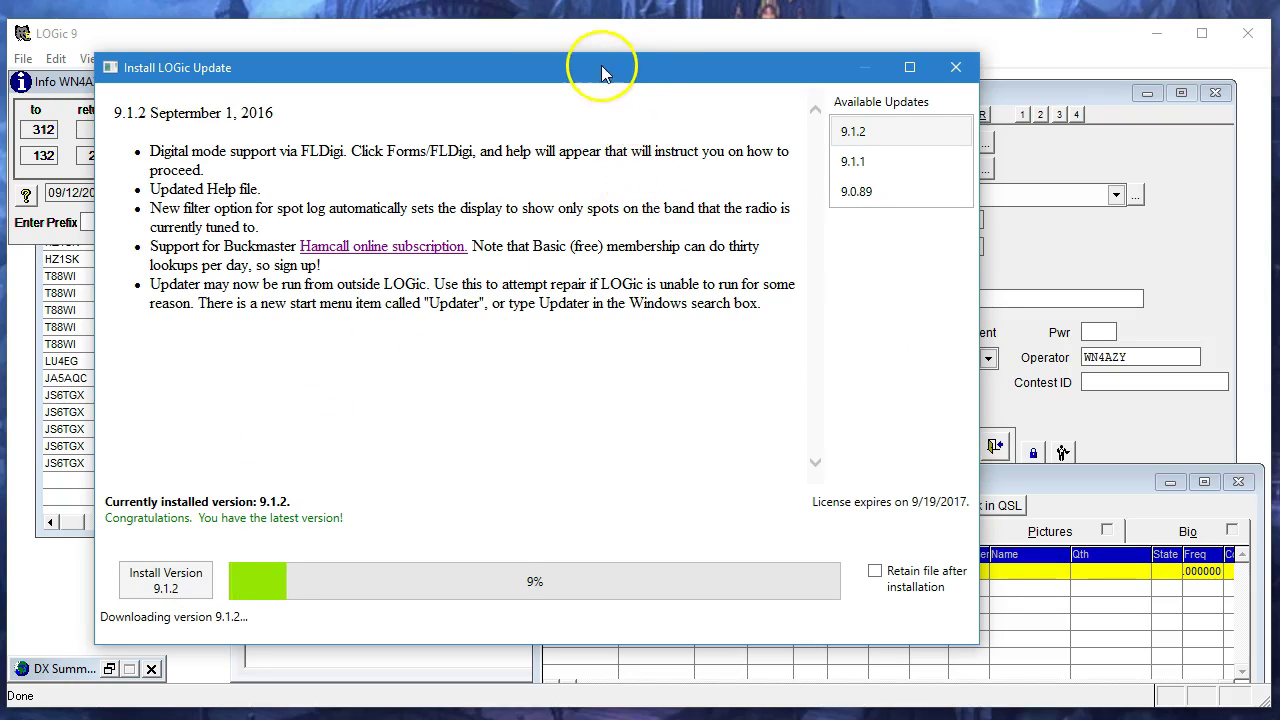
pyautogui.click(876, 572)
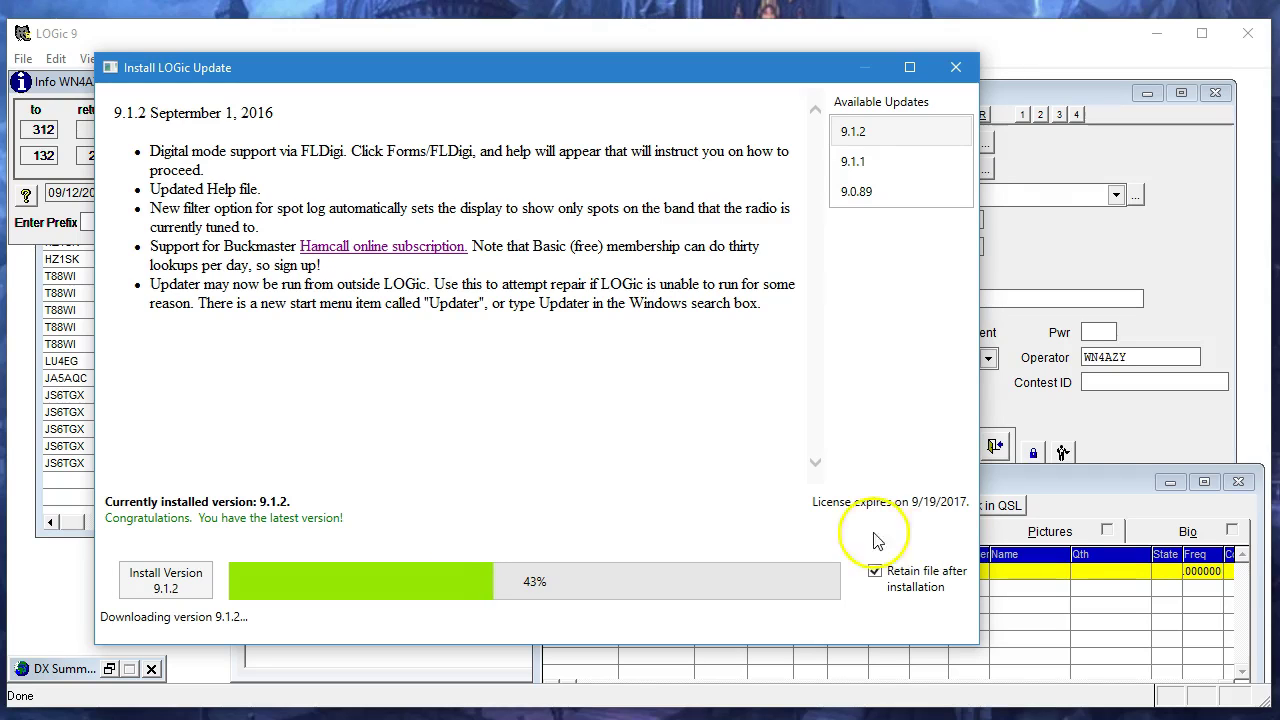
pyautogui.click(866, 68)
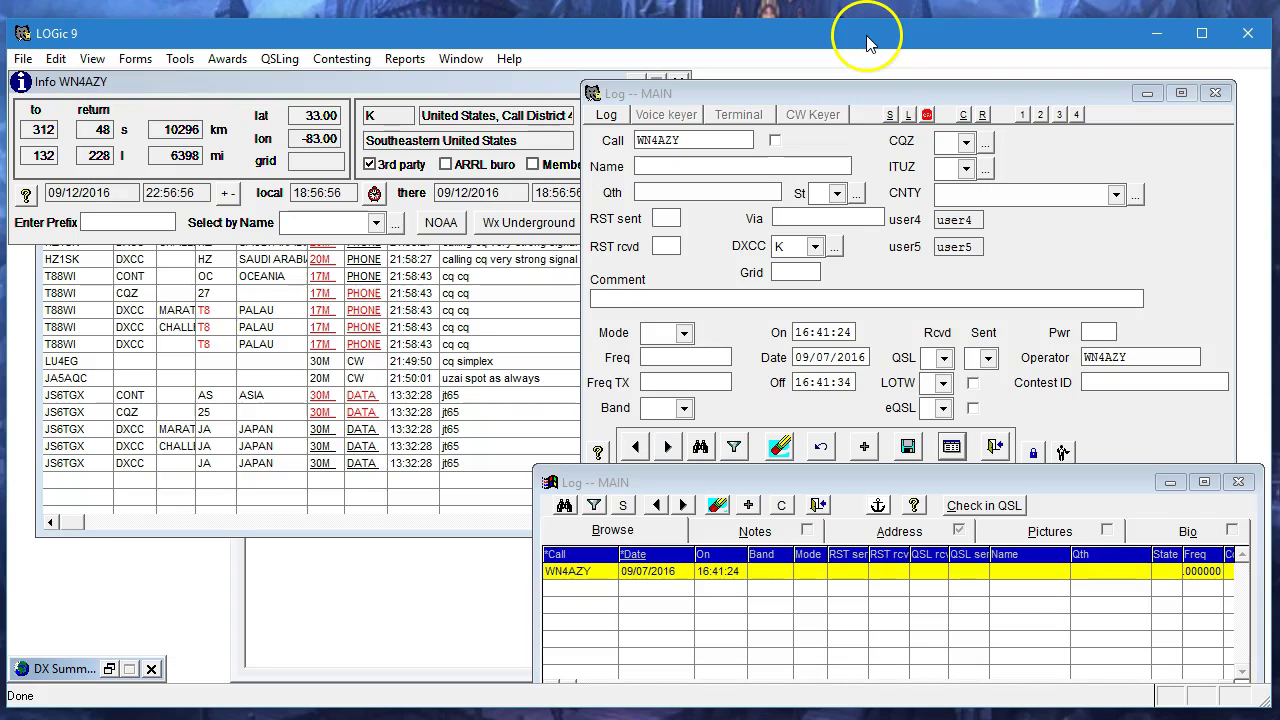
# - Start the FCC USA (K) callbook import from Tools > Internet
pyautogui.click(180, 61)
pyautogui.click(329, 62)
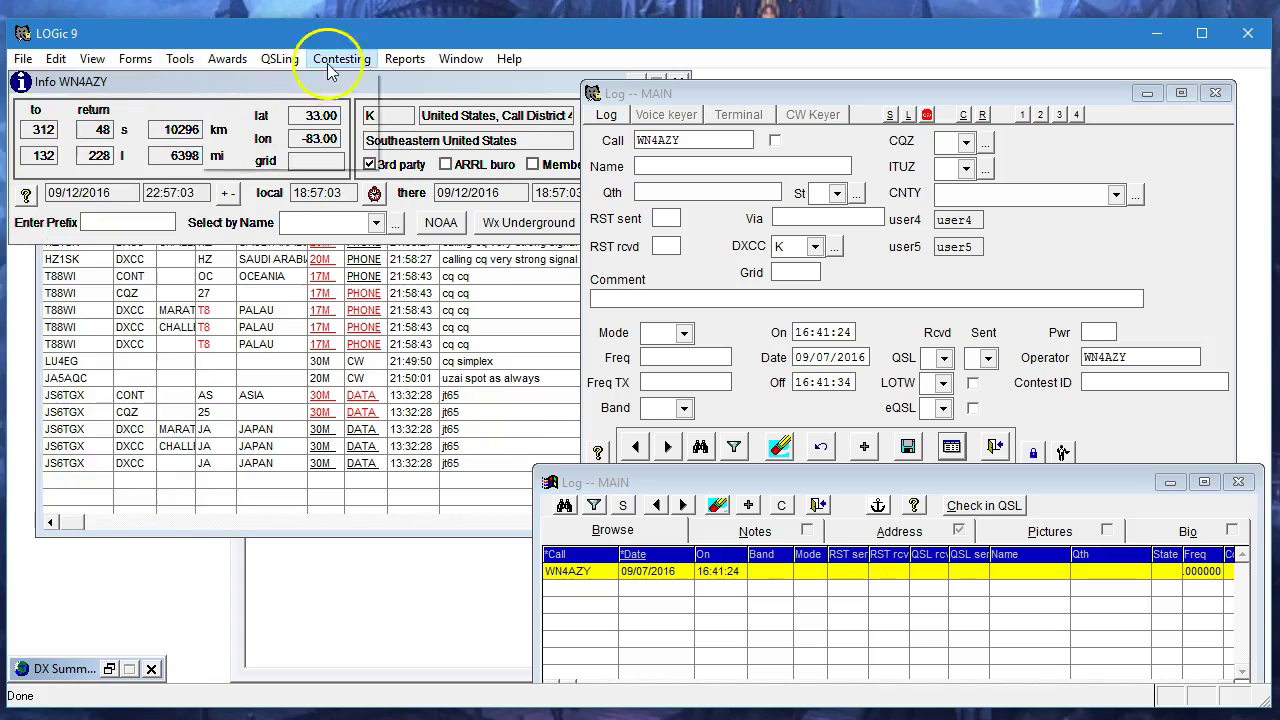
pyautogui.click(186, 62)
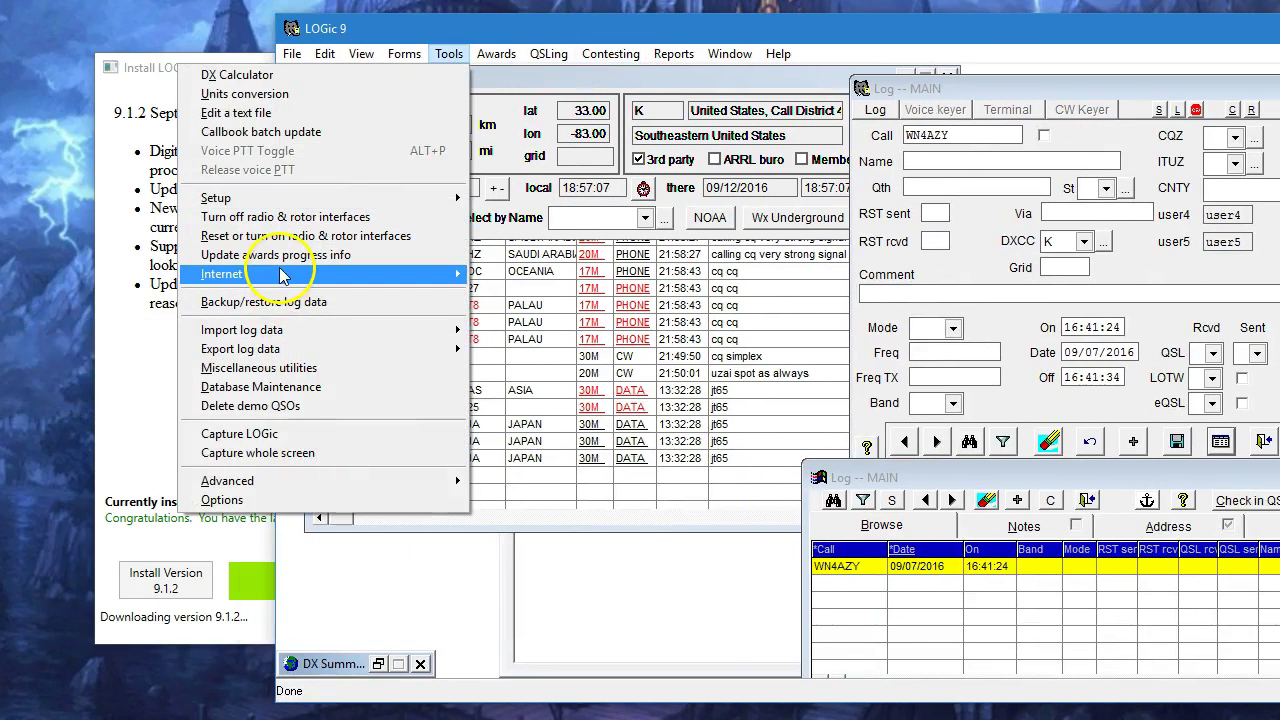
pyautogui.click(443, 20)
pyautogui.moveTo(443, 20); pyautogui.dragTo(905, 43)
pyautogui.click(809, 60)
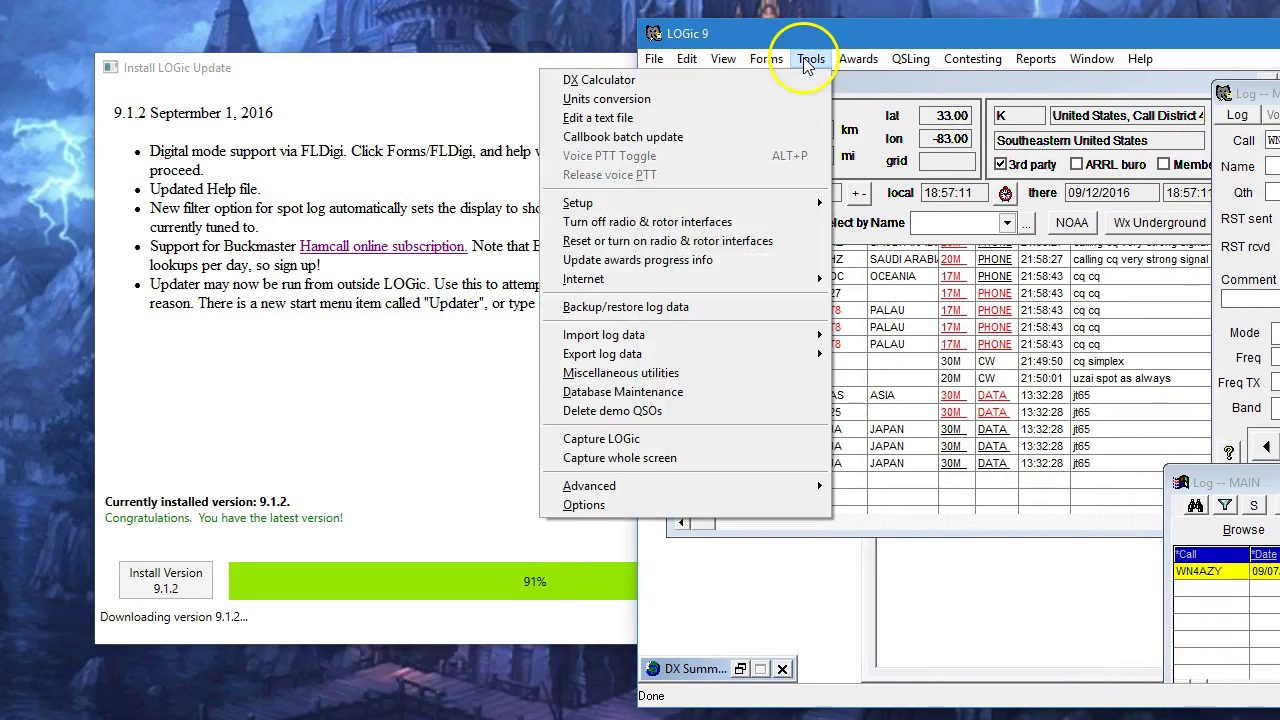
pyautogui.moveTo(612, 282)
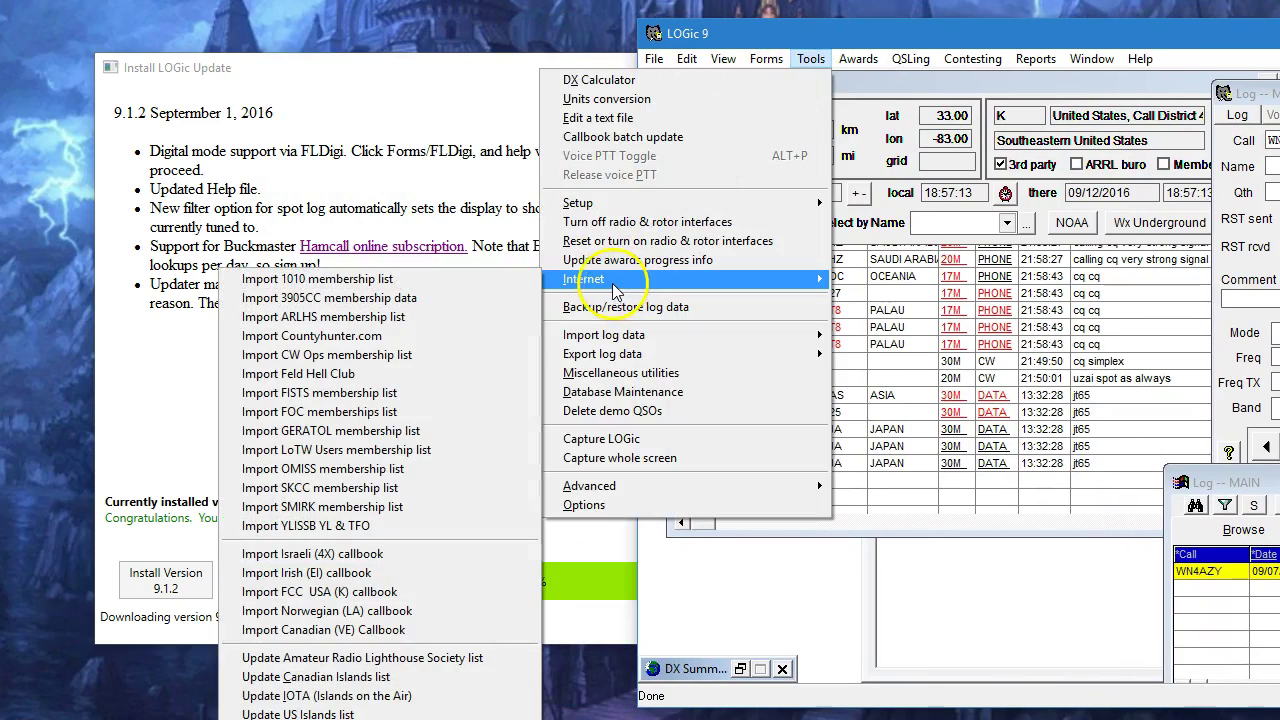
pyautogui.click(378, 592)
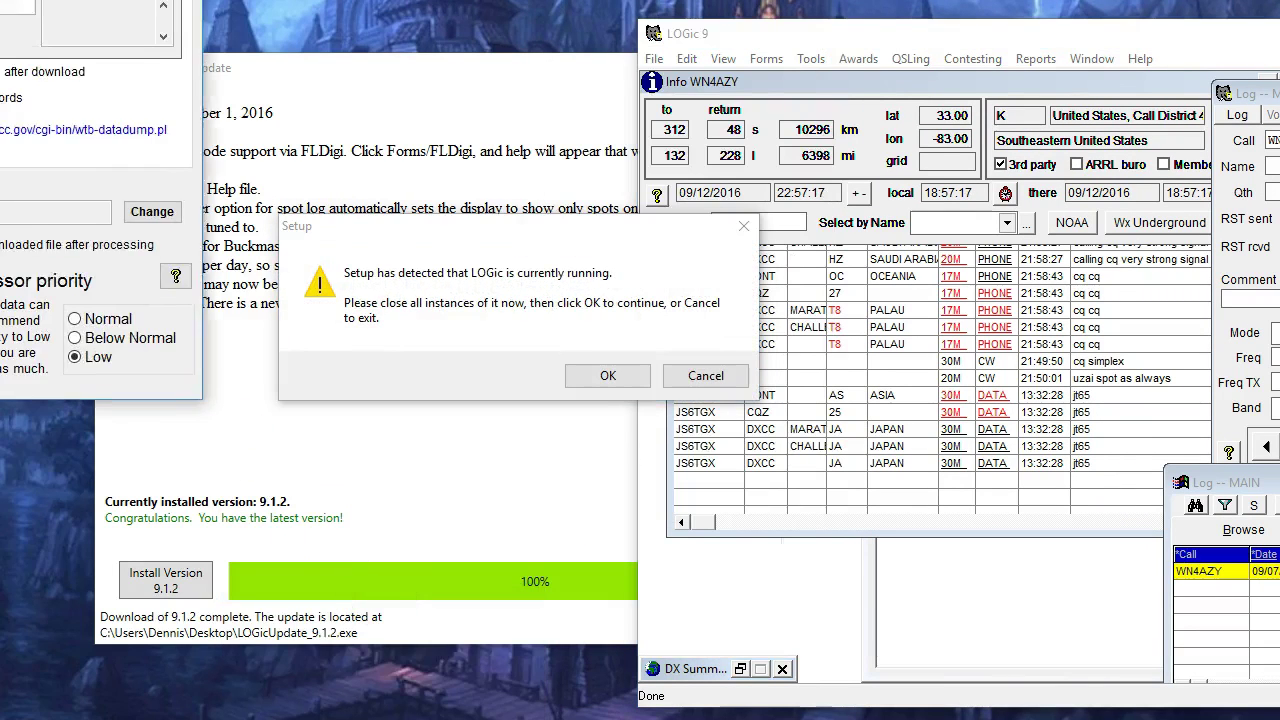
# - Move the import window into view and cancel the updater's 'LOGic is running' setup
pyautogui.moveTo(30, 3); pyautogui.dragTo(1006, 105)
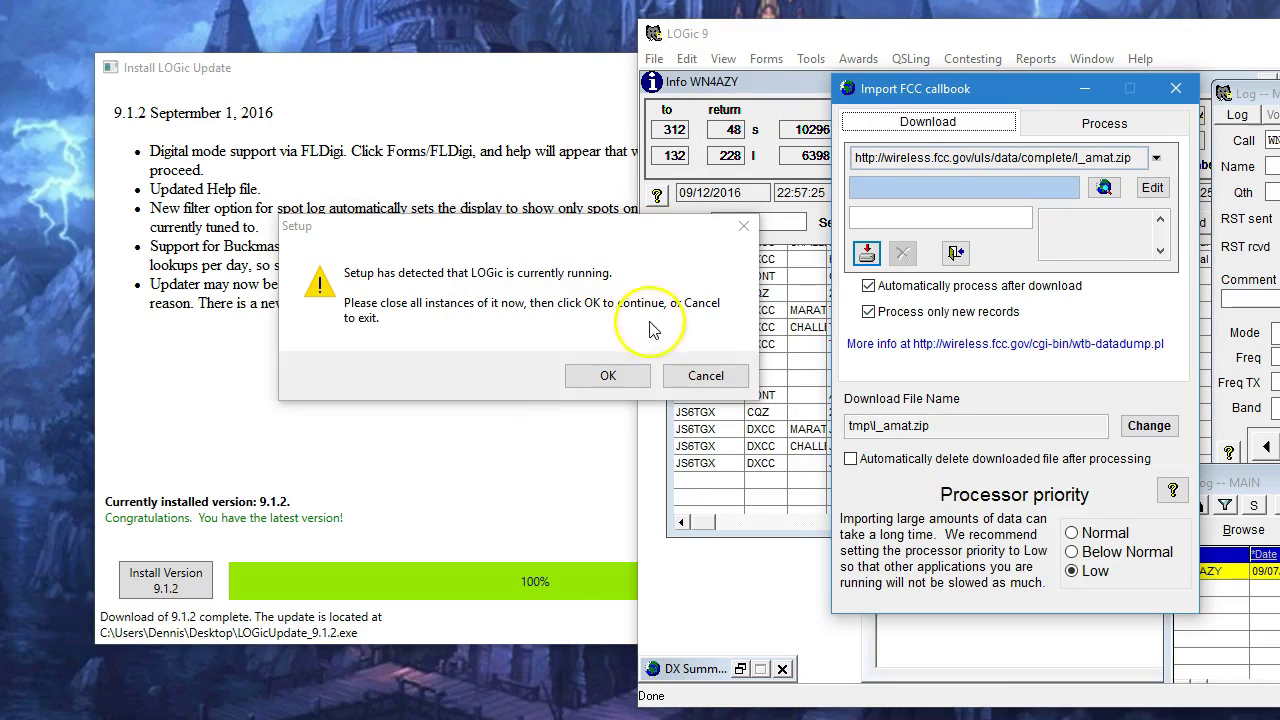
pyautogui.click(705, 375)
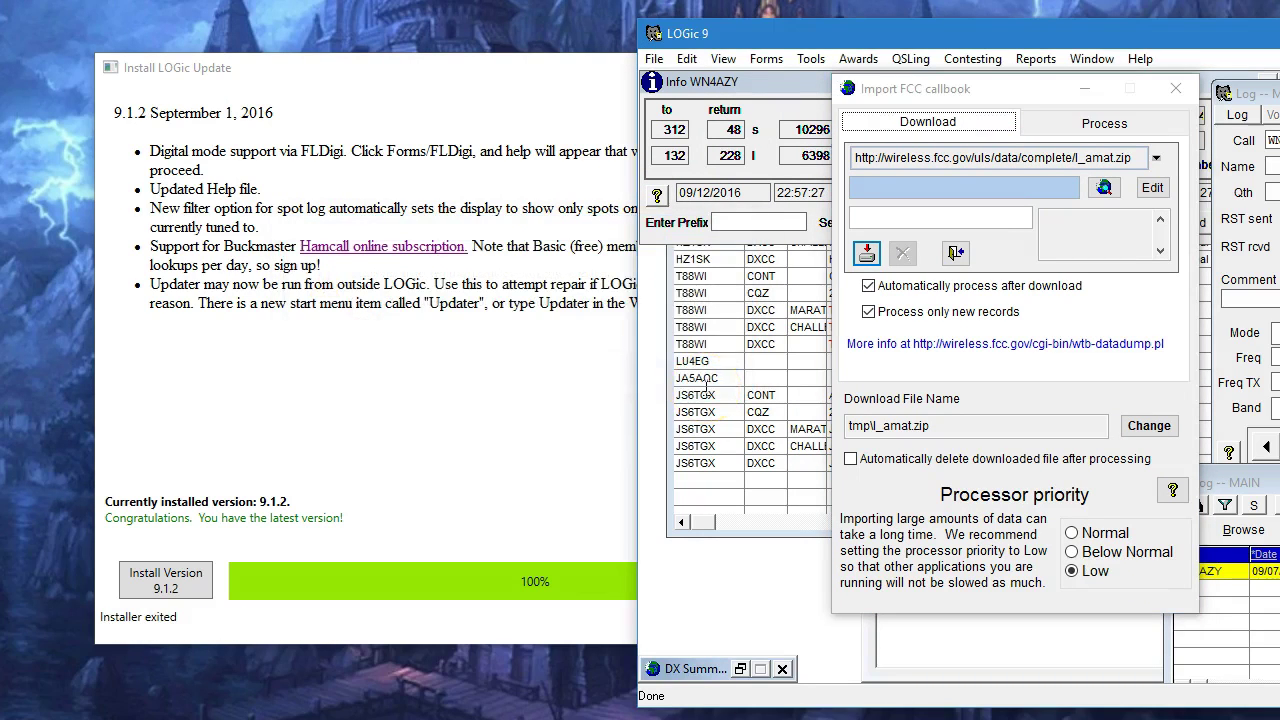
pyautogui.click(437, 420)
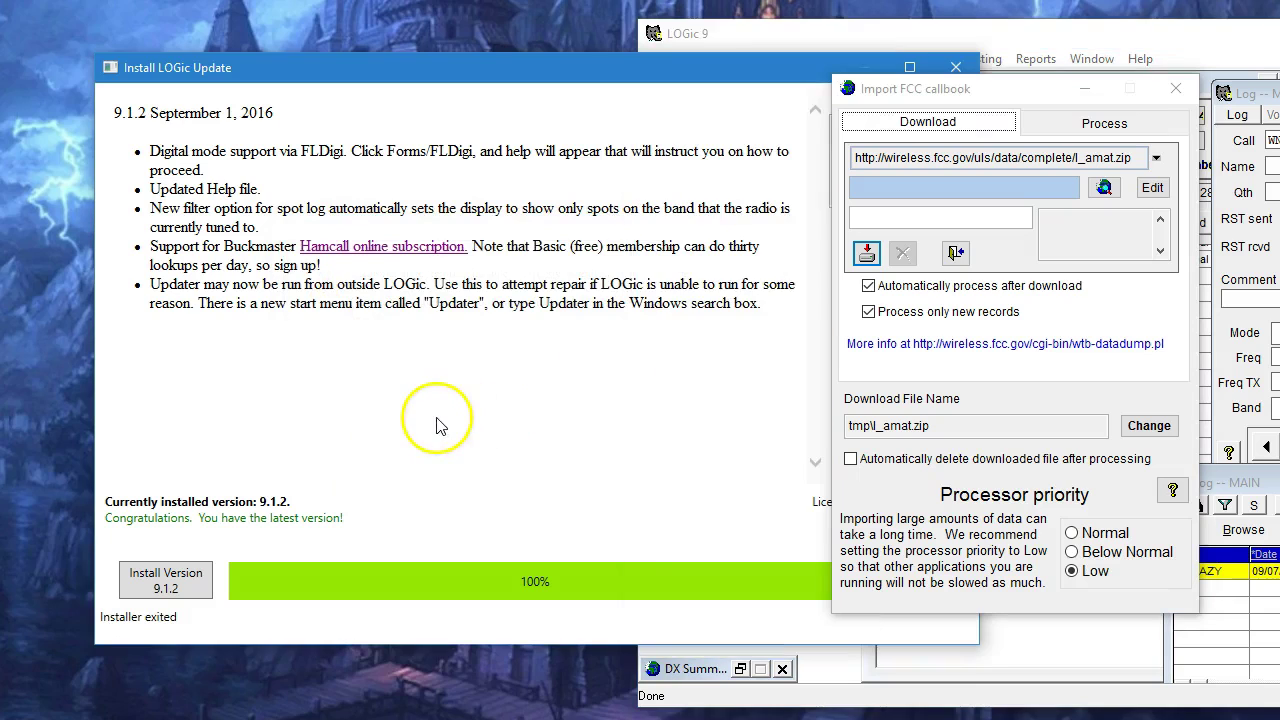
# - Close the update installer, start the FCC callbook download, and rearrange the windows to the left
pyautogui.click(960, 66)
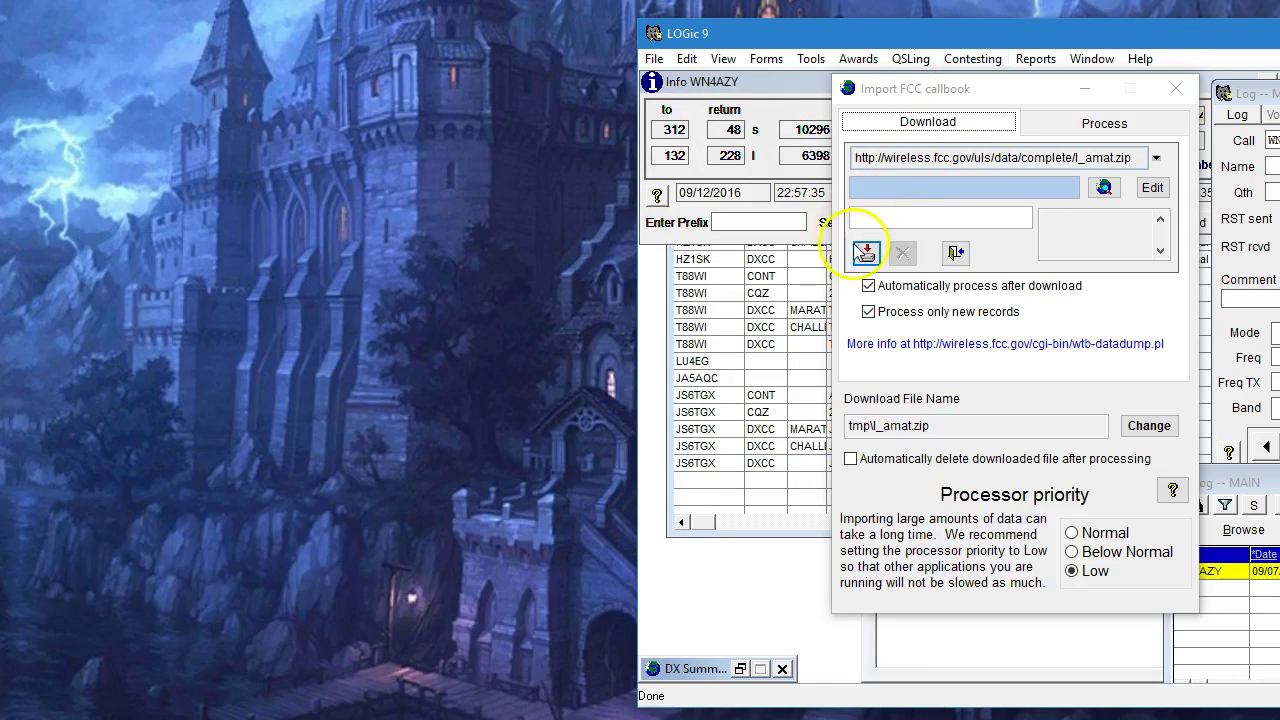
pyautogui.click(866, 254)
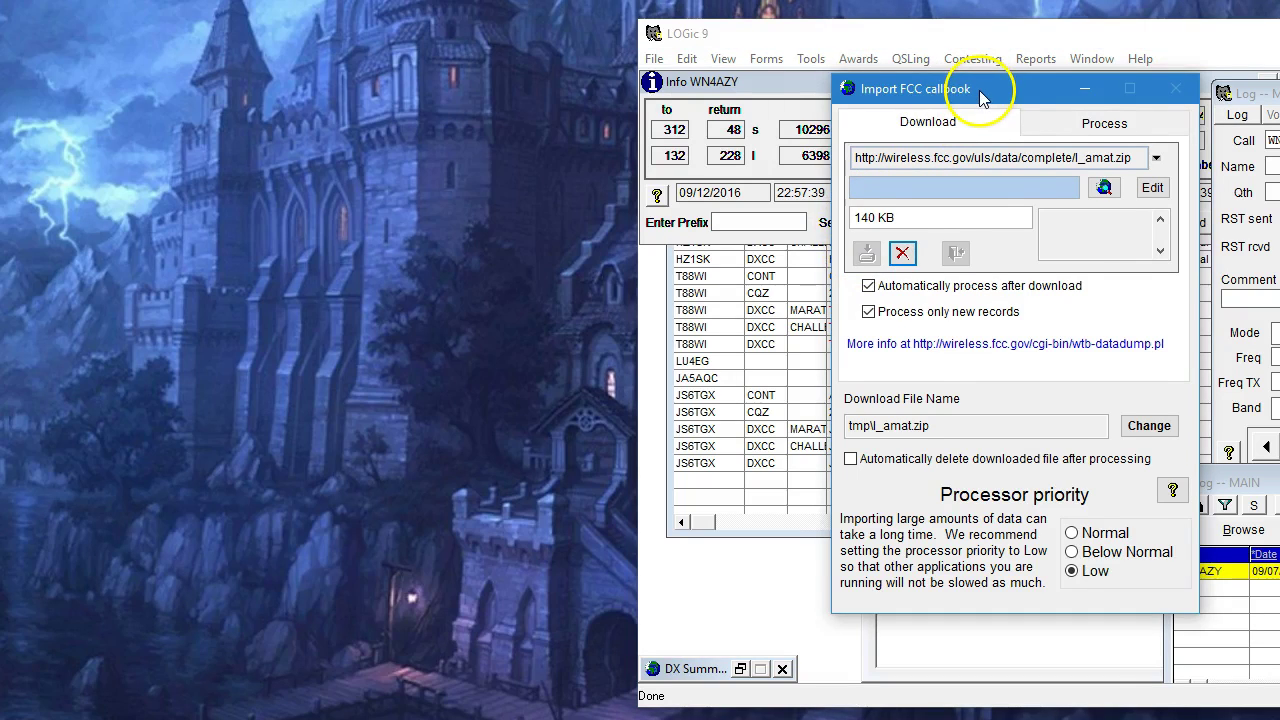
pyautogui.moveTo(979, 90); pyautogui.dragTo(283, 120)
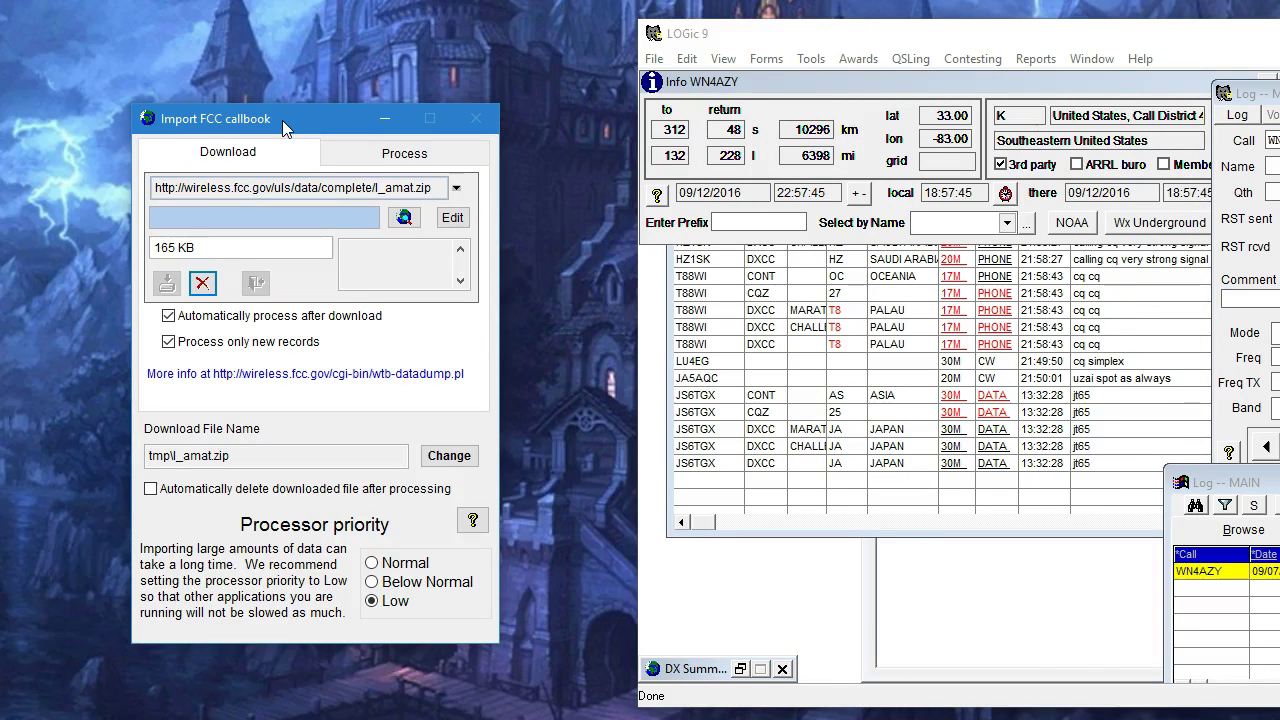
pyautogui.moveTo(914, 35); pyautogui.dragTo(299, 34)
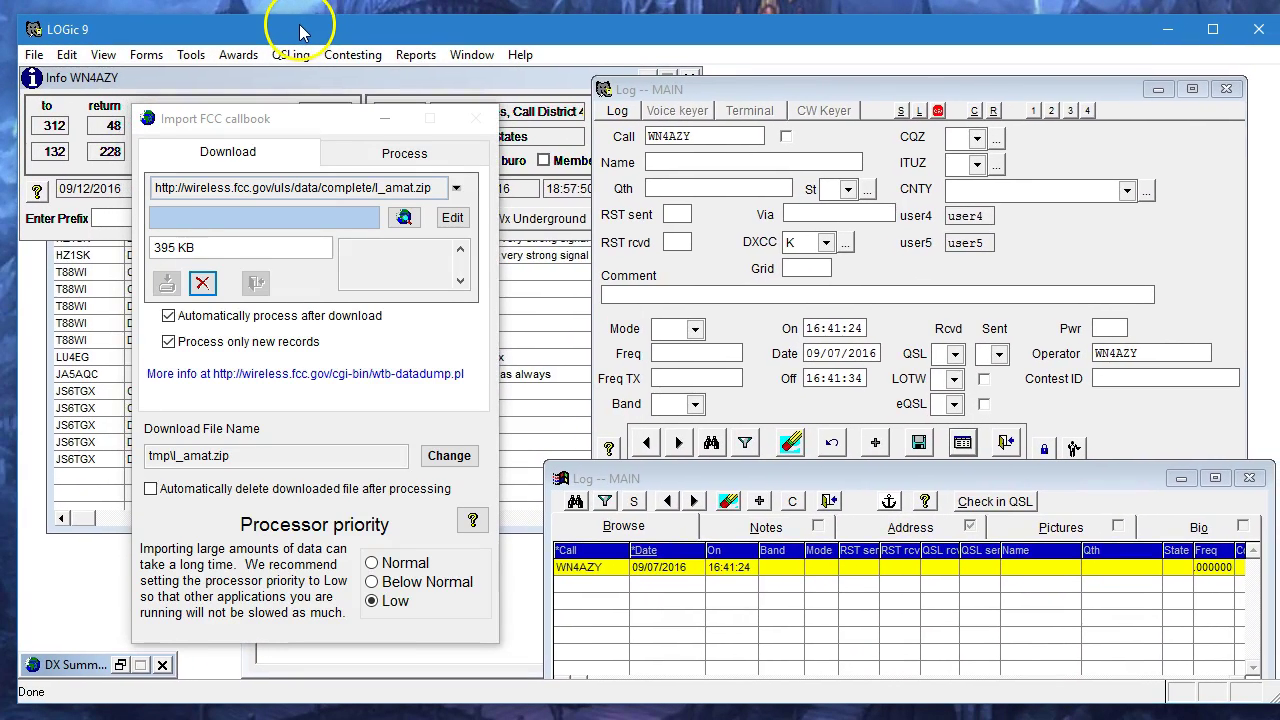
pyautogui.click(381, 110)
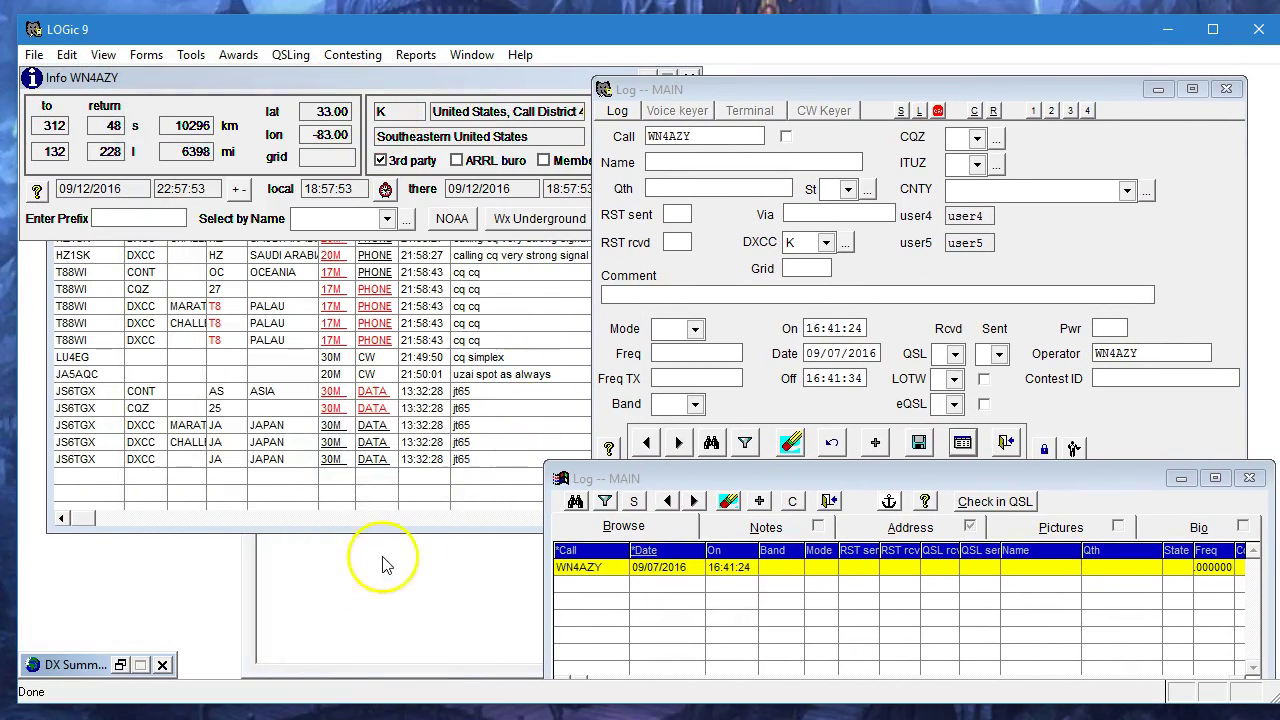
# - Select the LU4EG spot in the Spot Log to show its Argentina details, then close it
pyautogui.click(146, 55)
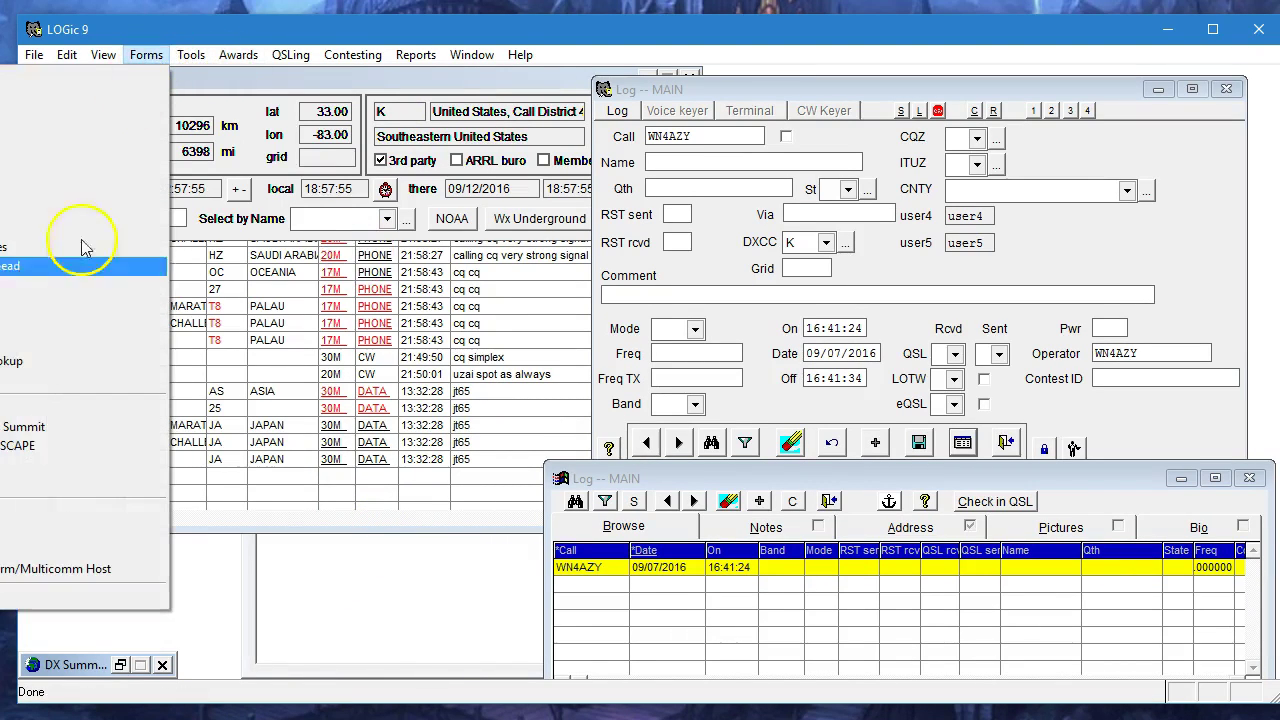
pyautogui.click(32, 412)
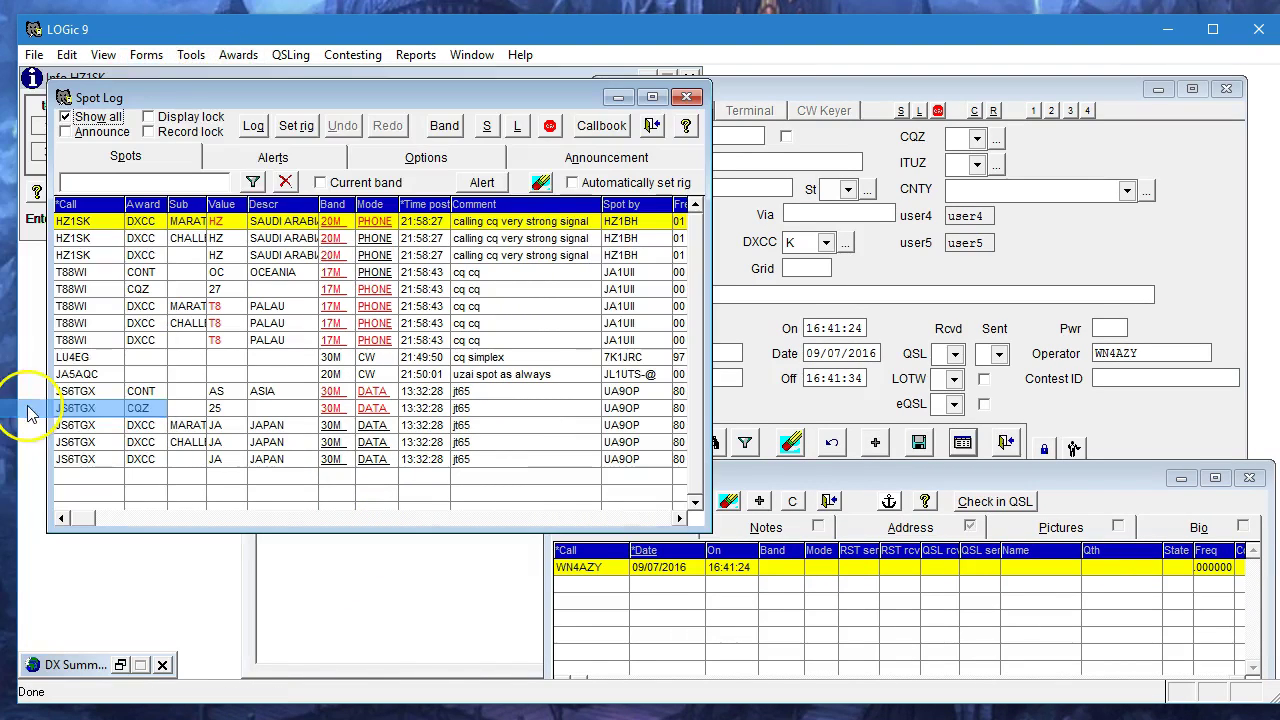
pyautogui.click(579, 443)
pyautogui.click(650, 360)
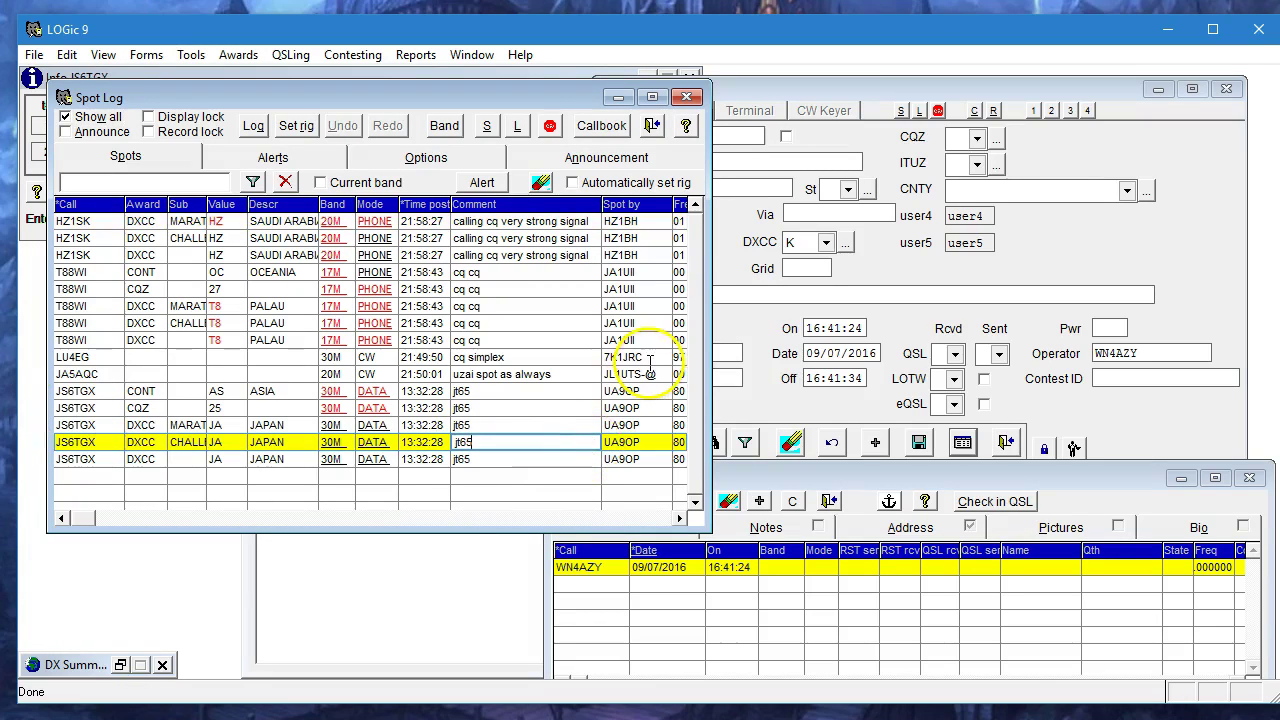
pyautogui.click(476, 518)
pyautogui.click(476, 518)
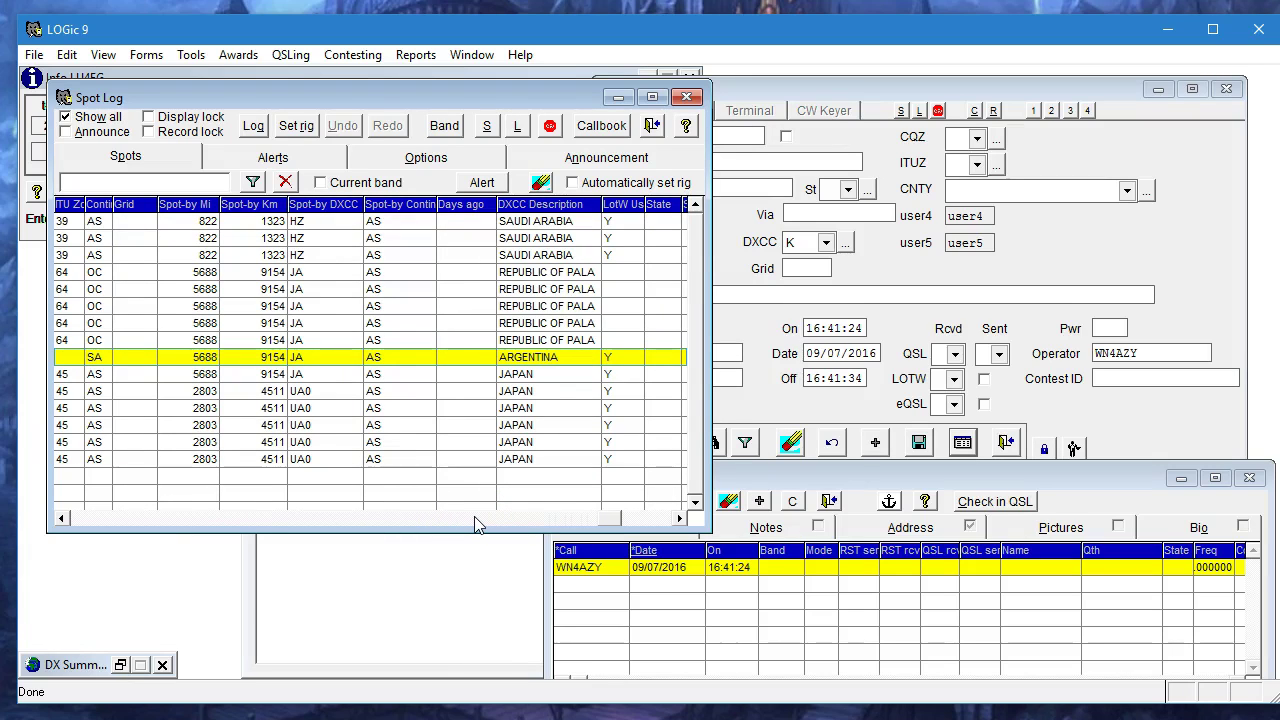
pyautogui.click(686, 97)
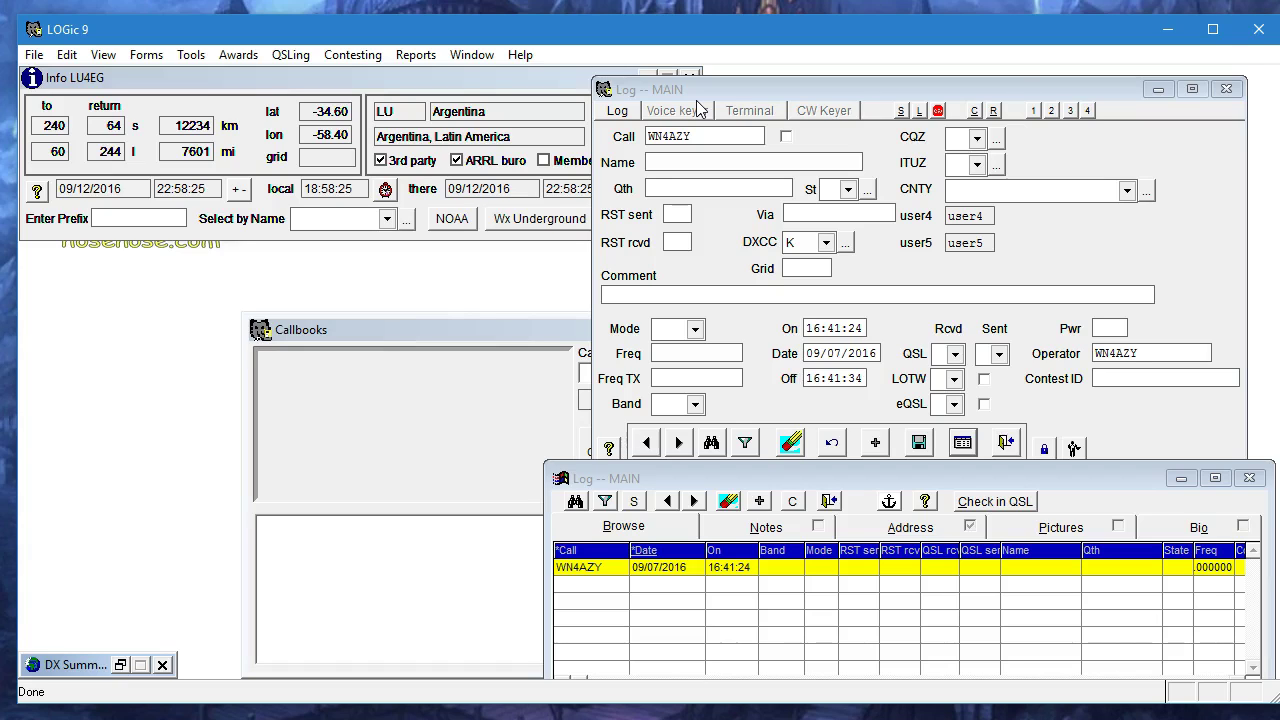
# - Close LOGic 9 and search Bing for '.net framework 4.0', narrowing to 'web installer'
pyautogui.click(1256, 37)
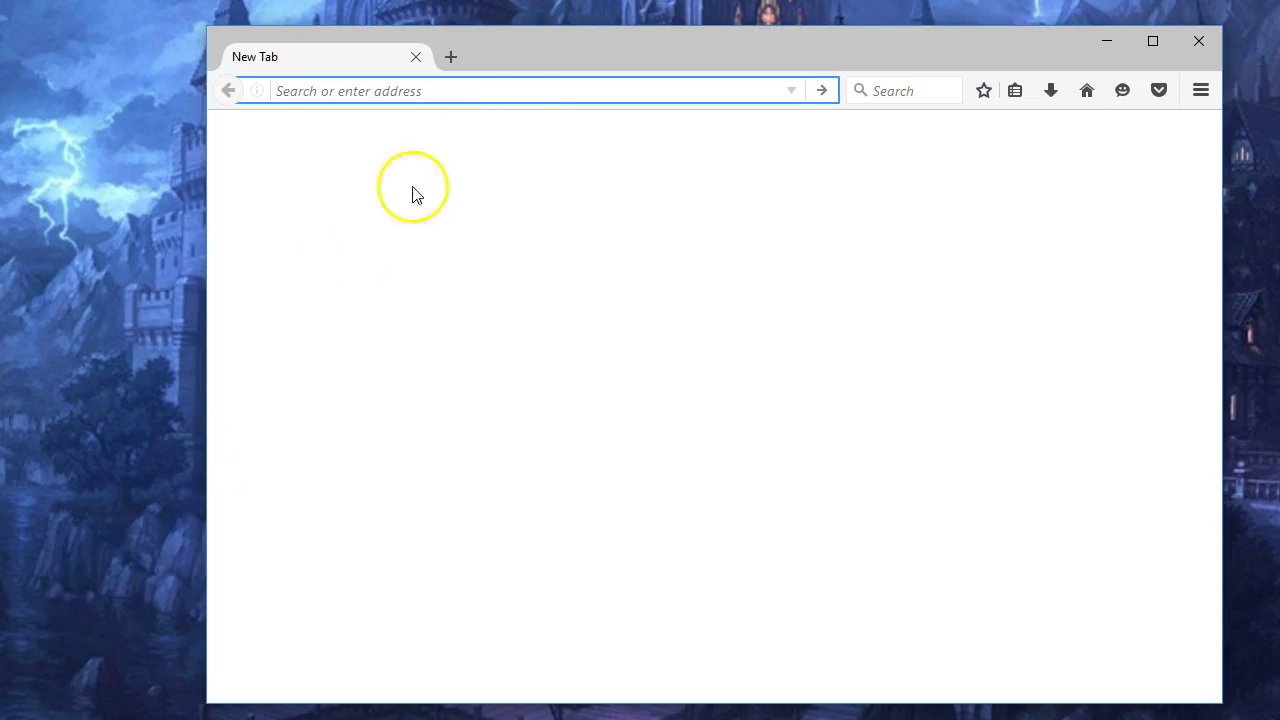
pyautogui.click(511, 94)
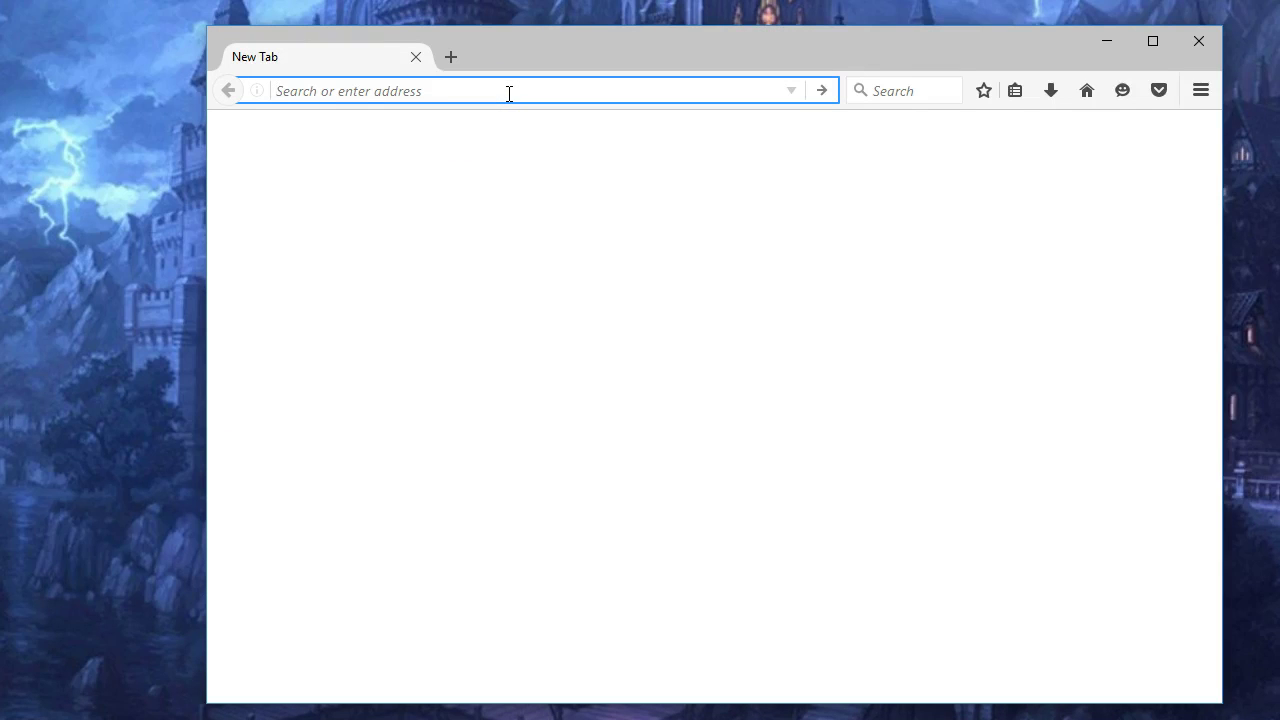
pyautogui.write('.net ')
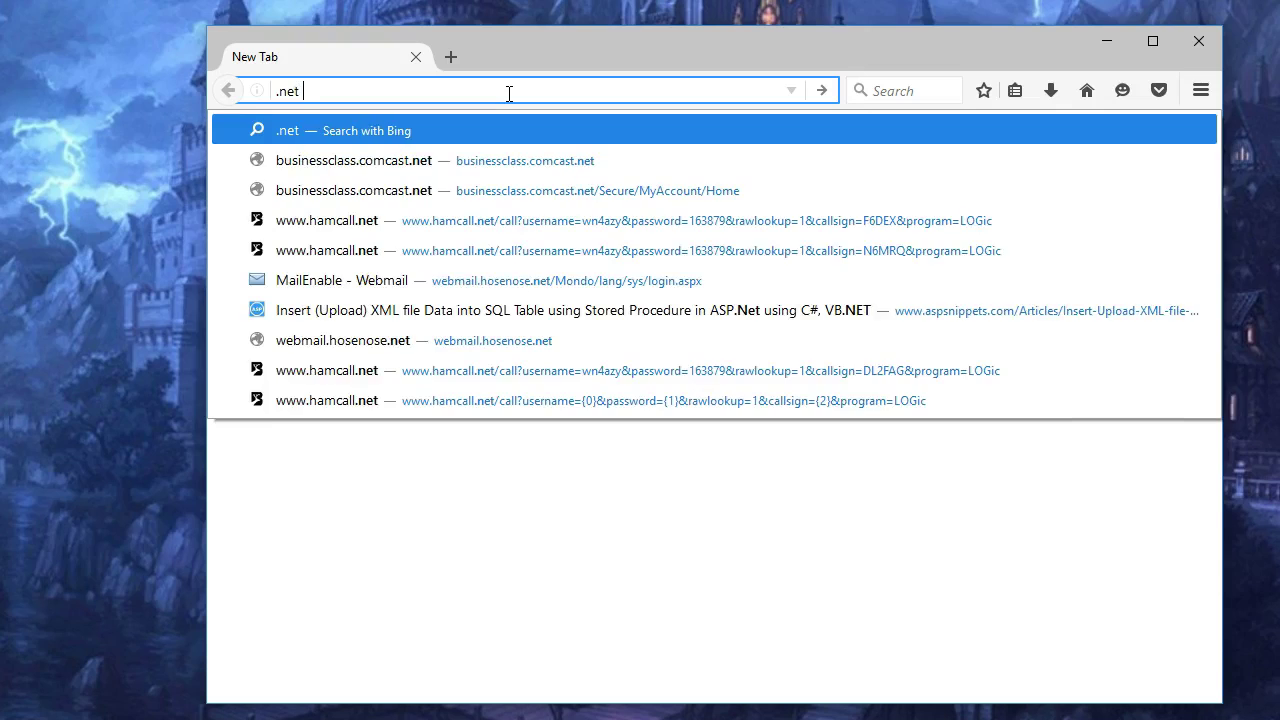
pyautogui.write('framewo')
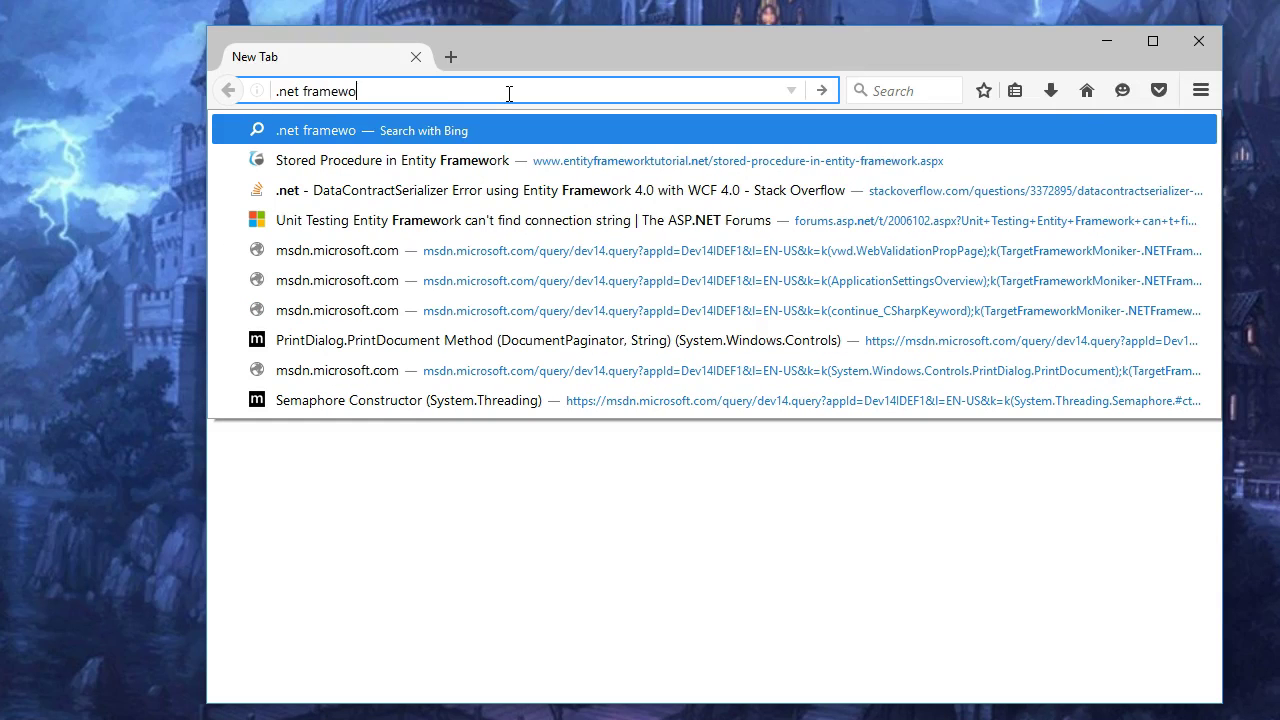
pyautogui.write('rk 4.0')
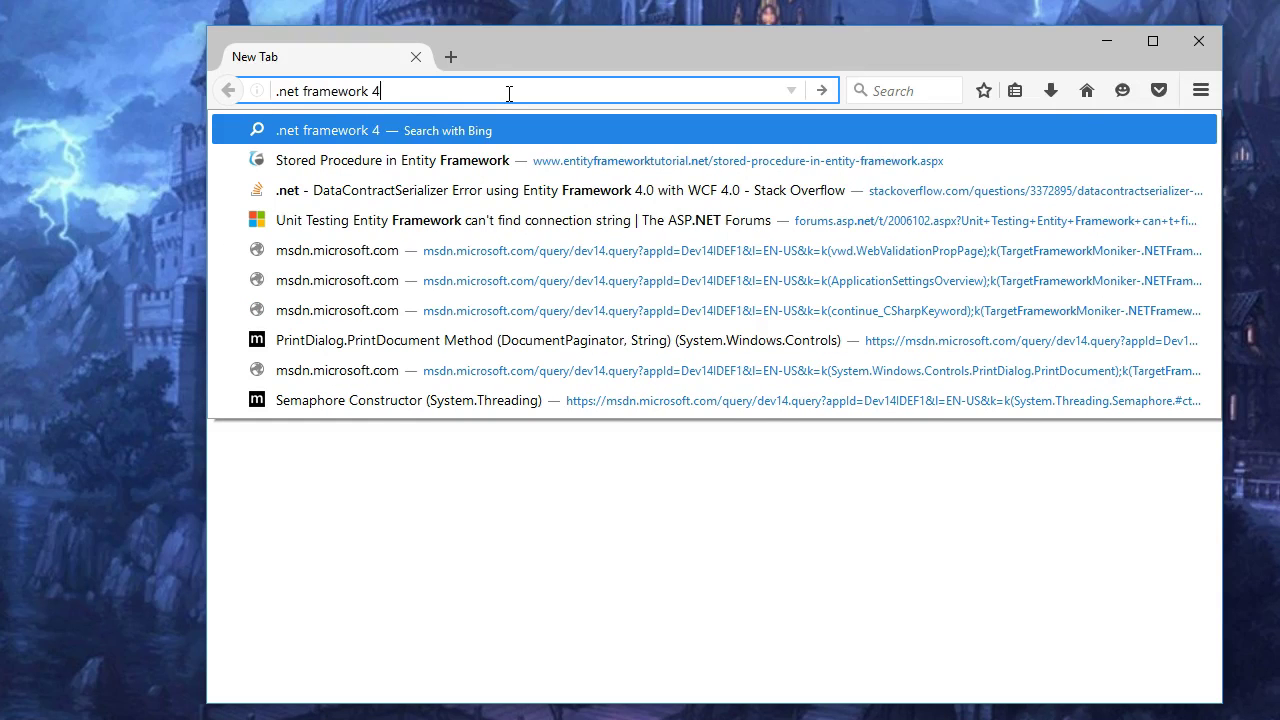
pyautogui.press('Return')
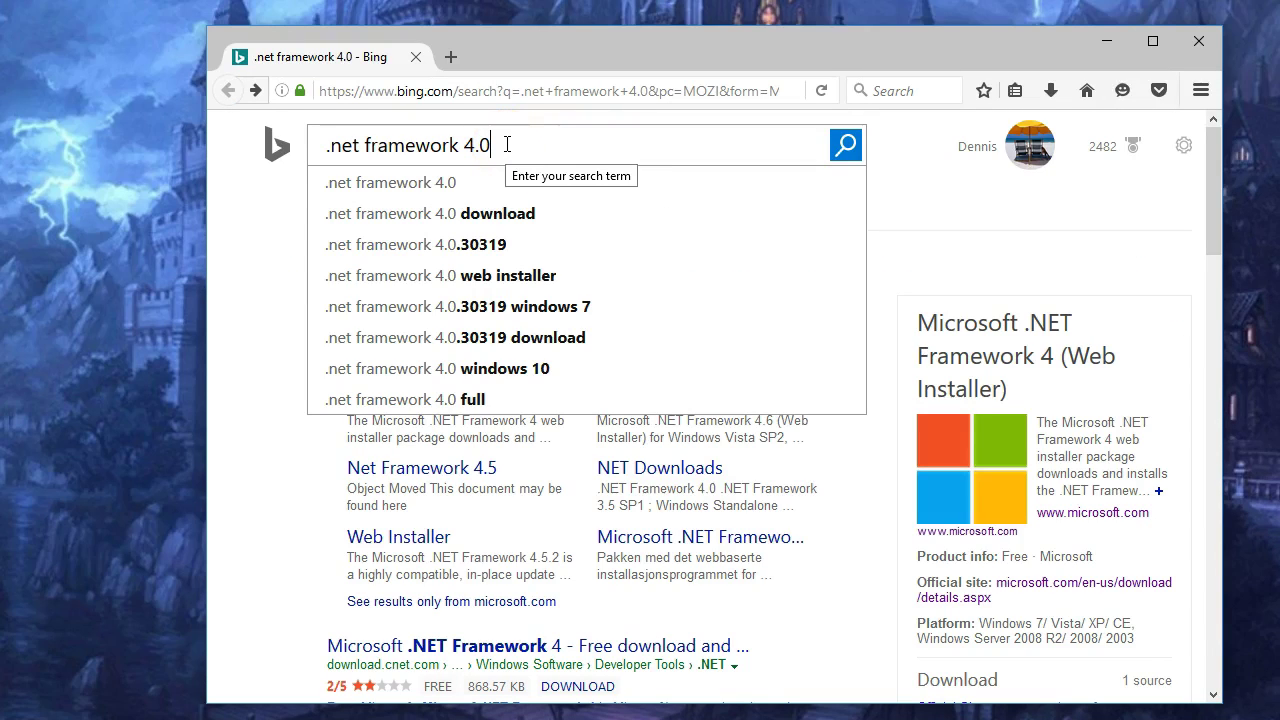
pyautogui.click(505, 279)
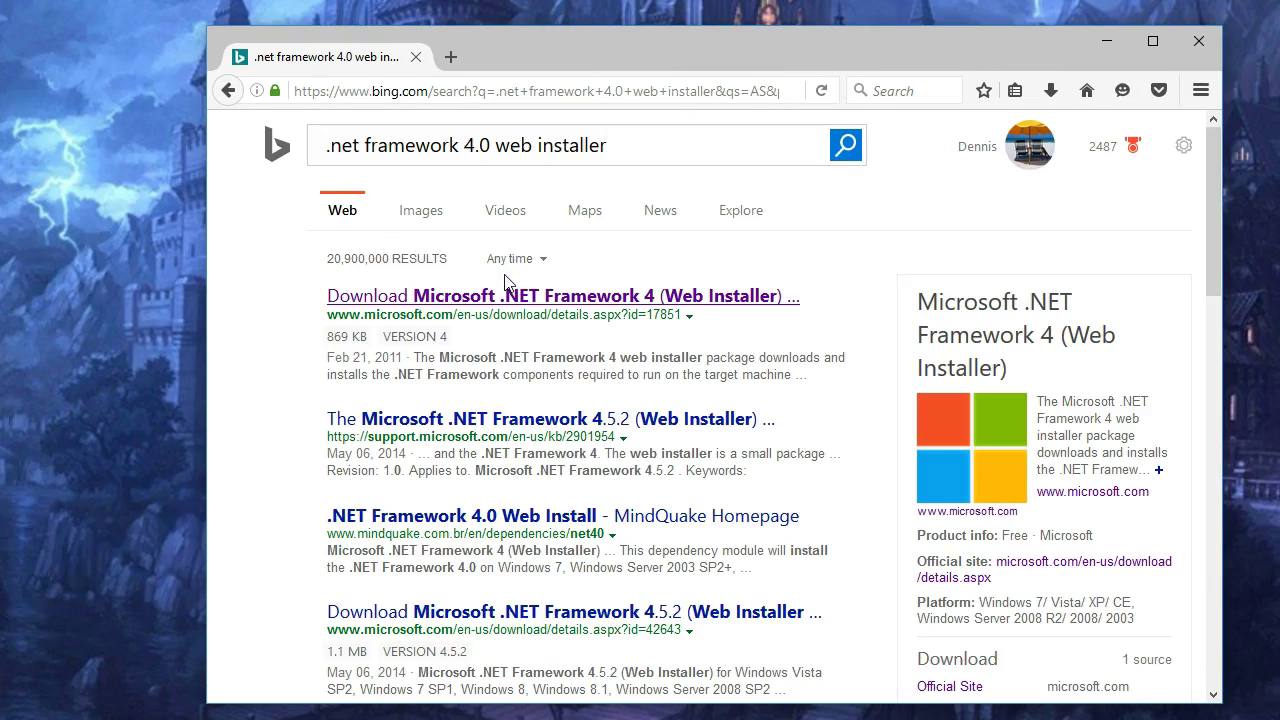
# - Open Microsoft's '.NET Framework 4 (Web Installer)' result and scroll down to its Download section
pyautogui.click(520, 292)
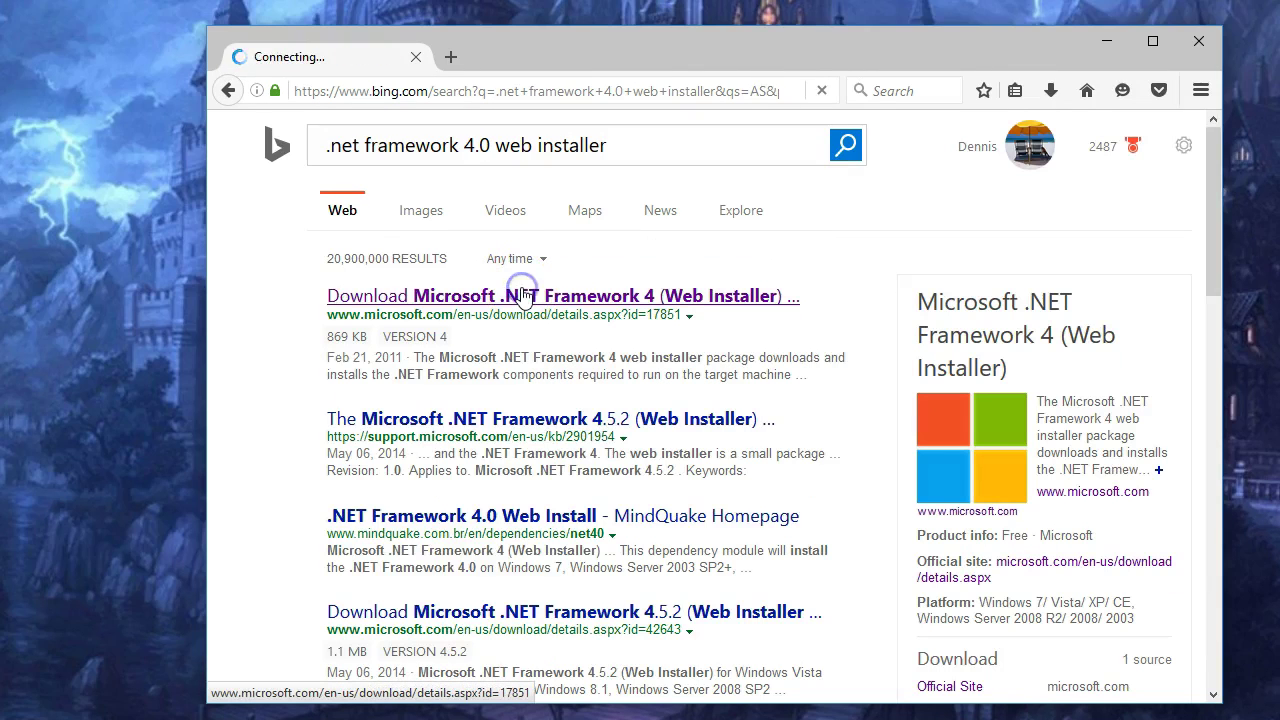
pyautogui.scroll(-5, 644, 345)
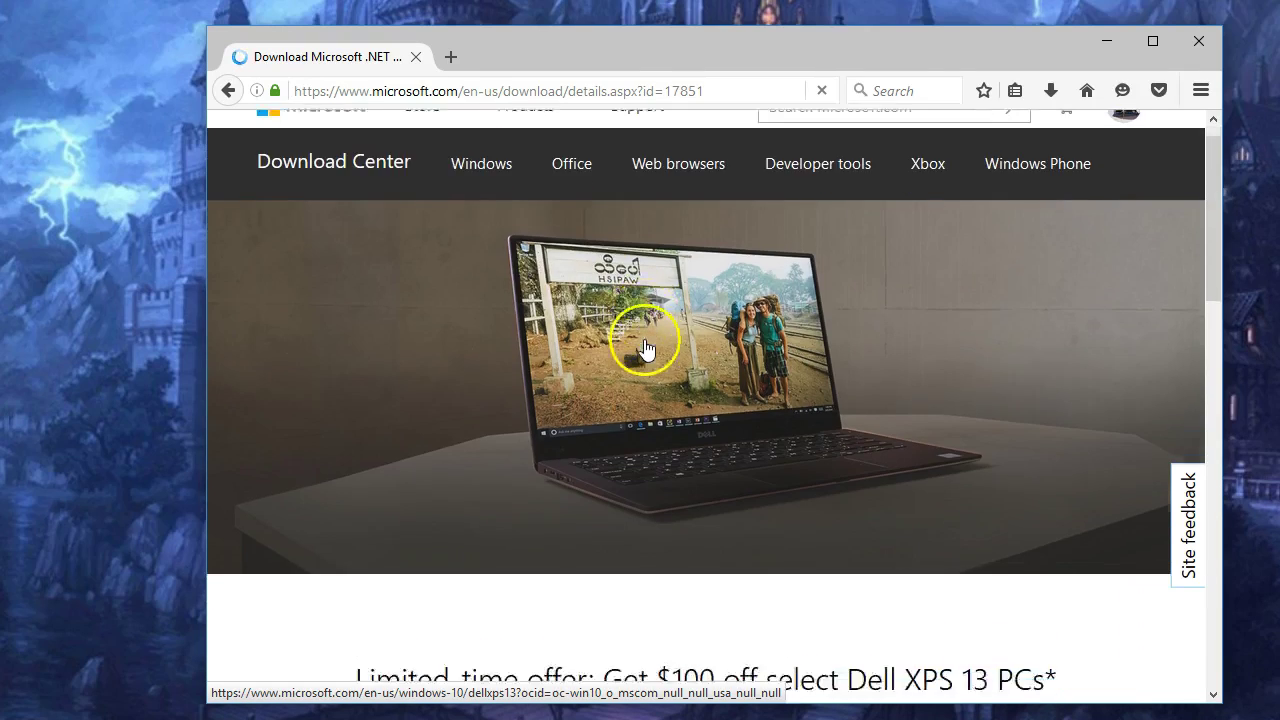
pyautogui.scroll(-4, 644, 345)
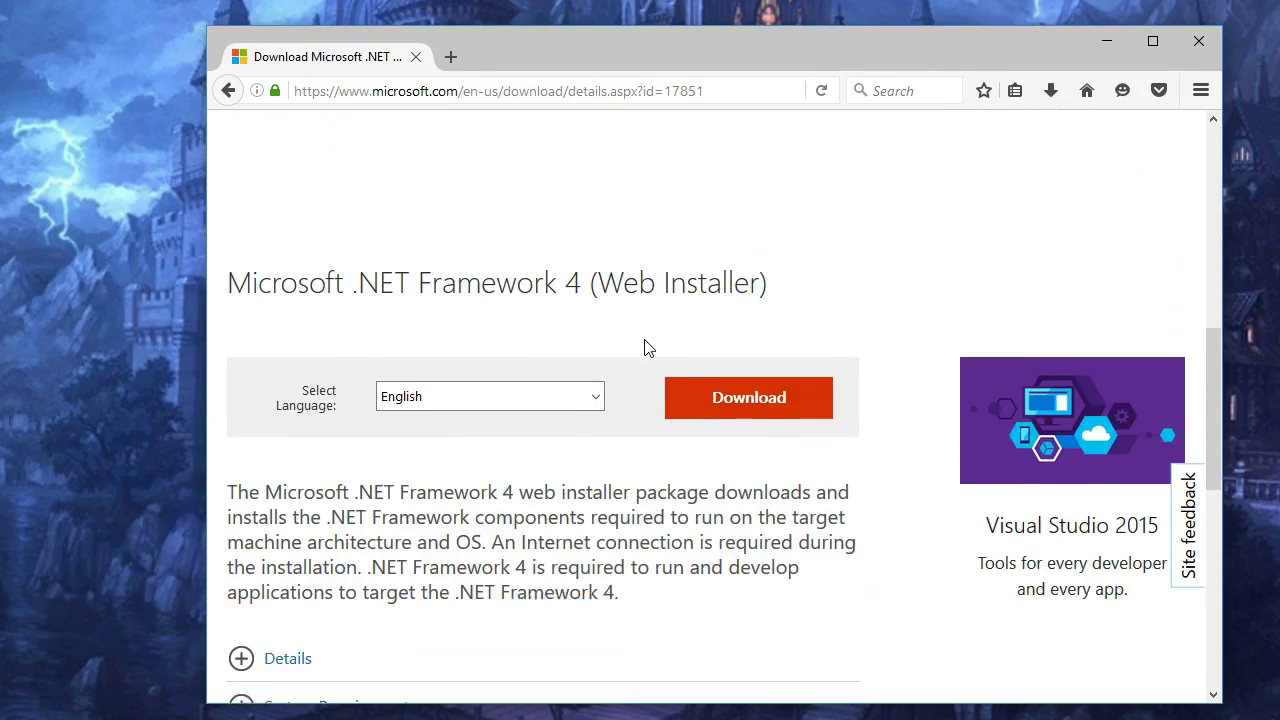